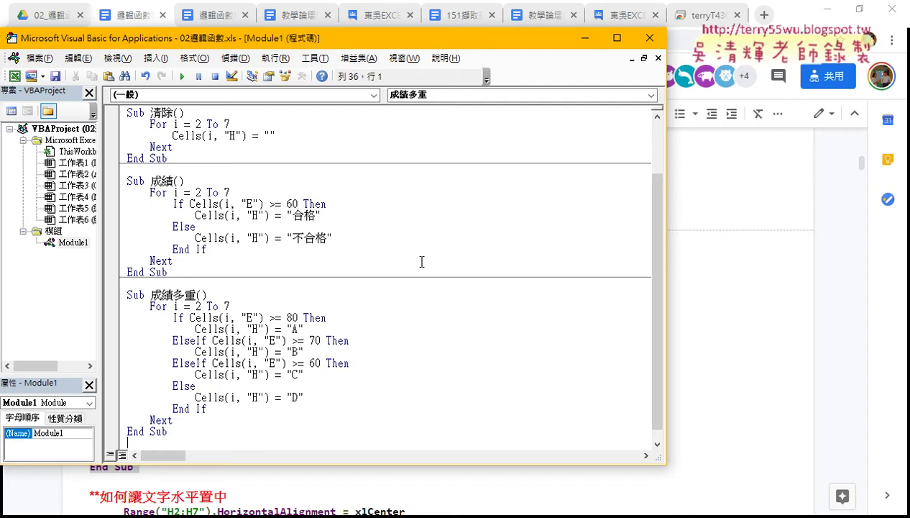
# Review the For, Else, Next and End If lines of the 成績 macro, then close the VBA editor
pyautogui.moveTo(149, 192)
pyautogui.mouseDown()
pyautogui.moveTo(128, 192)
pyautogui.moveTo(185, 215)
pyautogui.moveTo(175, 214)
pyautogui.mouseUp()
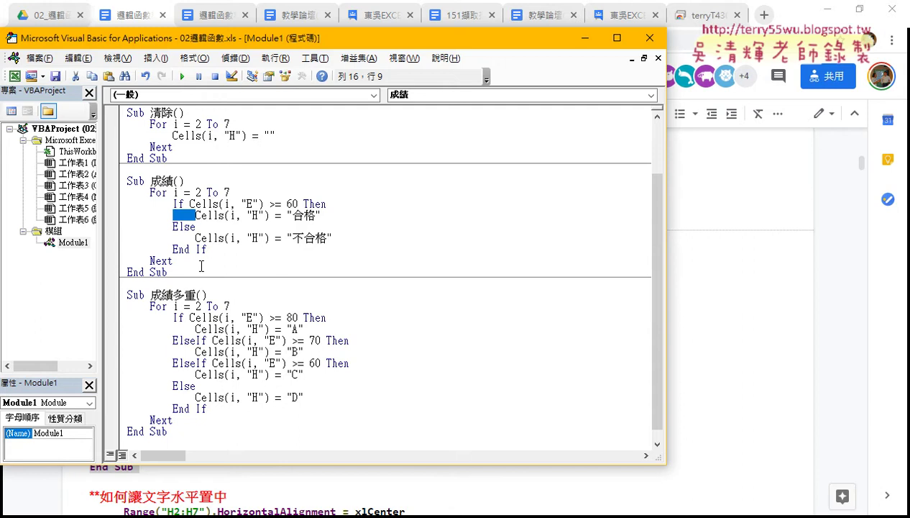
pyautogui.click(155, 193)
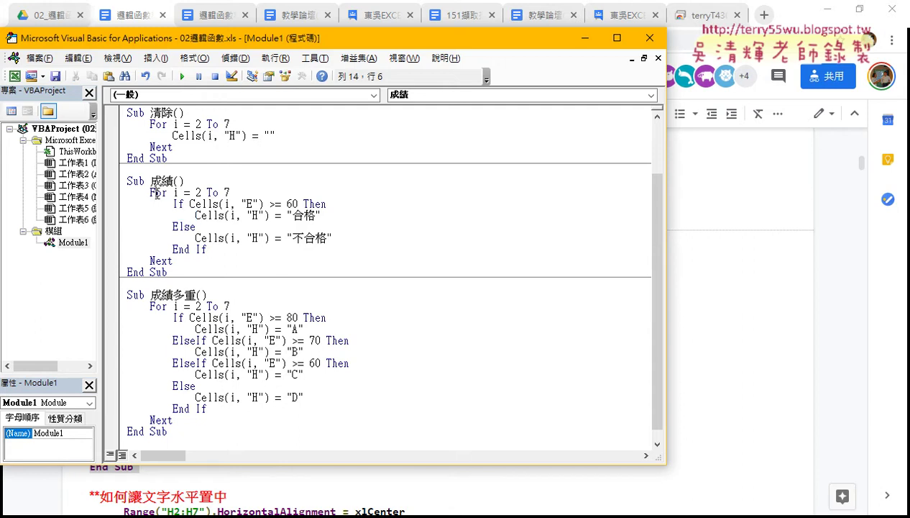
pyautogui.click(162, 260)
pyautogui.click(179, 227)
pyautogui.click(179, 249)
pyautogui.click(827, 11)
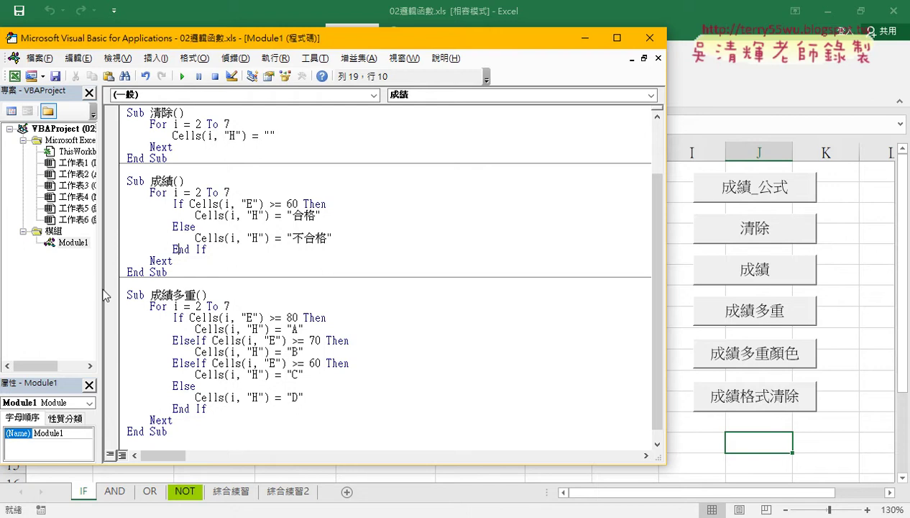
pyautogui.click(651, 39)
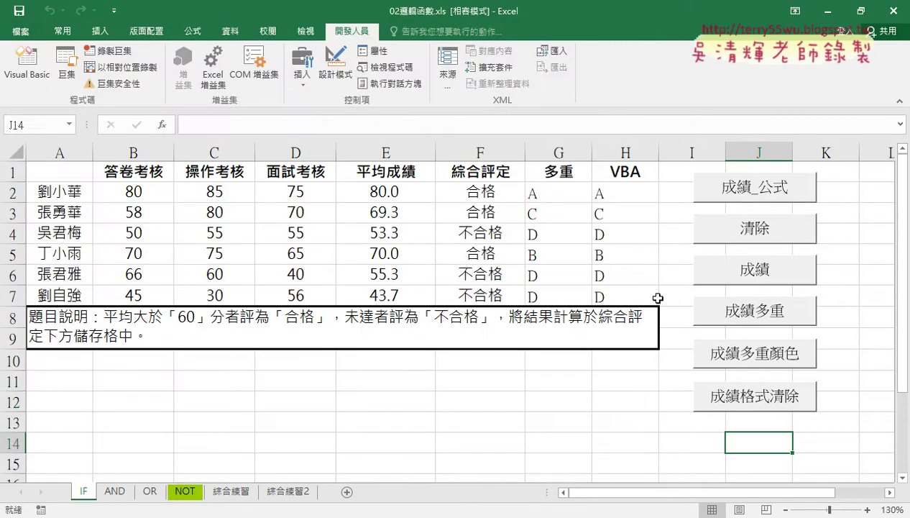
# Select the macro-written grades A, C, D, B, D, D in H2:H7, then deselect them
pyautogui.click(616, 401)
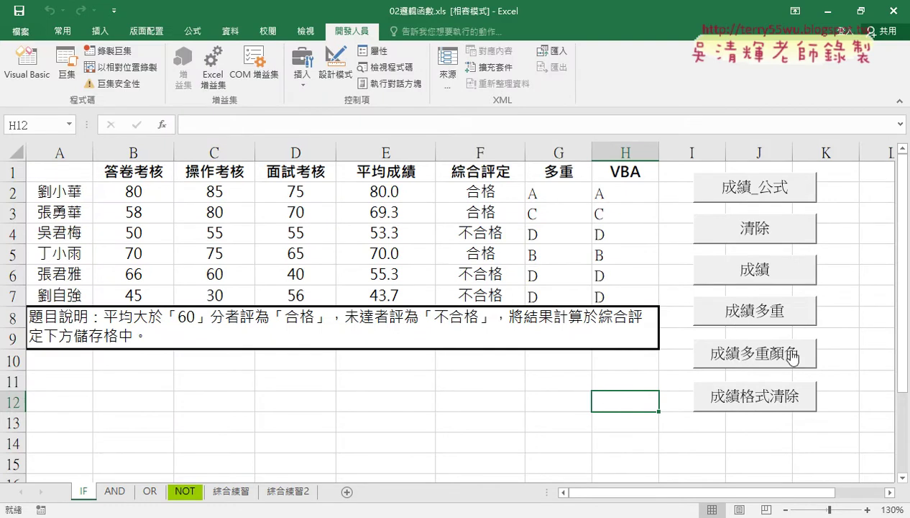
pyautogui.click(622, 195)
pyautogui.moveTo(623, 194); pyautogui.dragTo(623, 293)
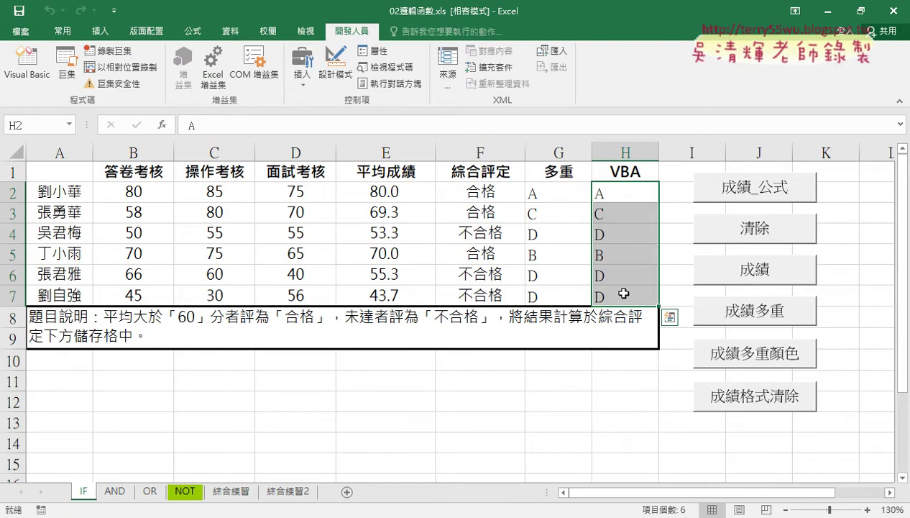
pyautogui.click(591, 393)
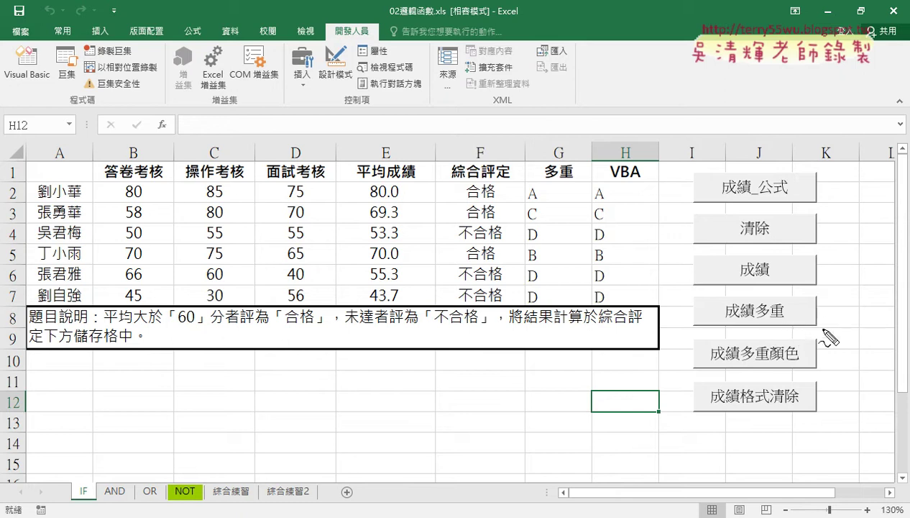
pyautogui.moveTo(822, 331)
pyautogui.mouseDown()
pyautogui.moveTo(701, 331)
pyautogui.moveTo(828, 318)
pyautogui.mouseUp()
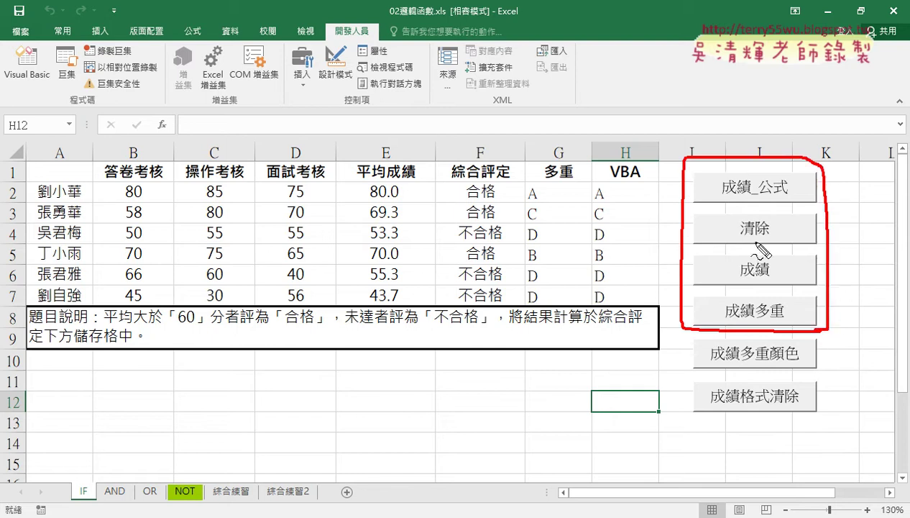
pyautogui.moveTo(391, 20); pyautogui.dragTo(436, 19)
pyautogui.moveTo(493, 20); pyautogui.dragTo(689, 154)
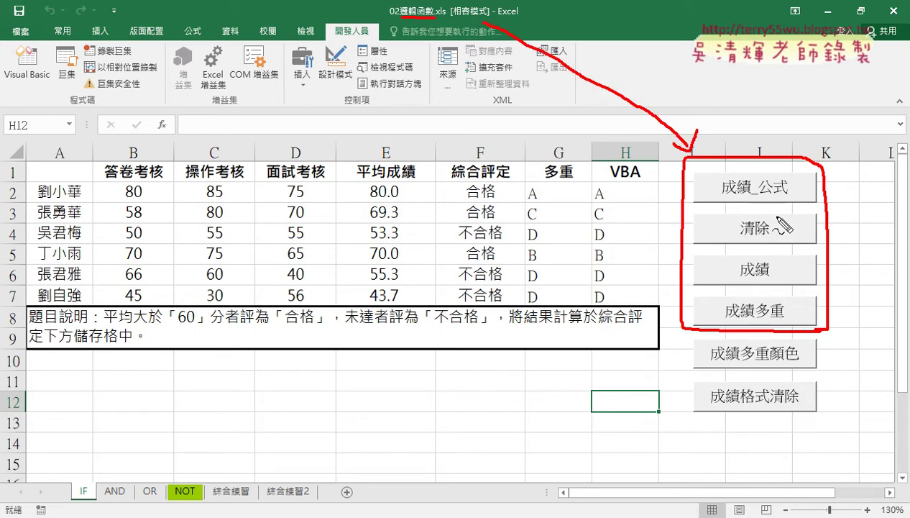
pyautogui.moveTo(766, 86); pyautogui.dragTo(767, 128)
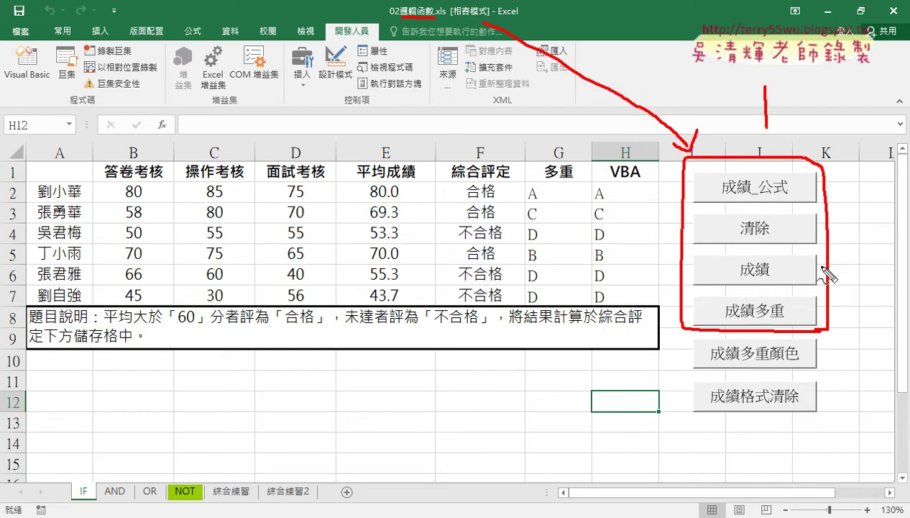
pyautogui.moveTo(679, 334); pyautogui.dragTo(680, 407)
pyautogui.moveTo(683, 333); pyautogui.dragTo(680, 396)
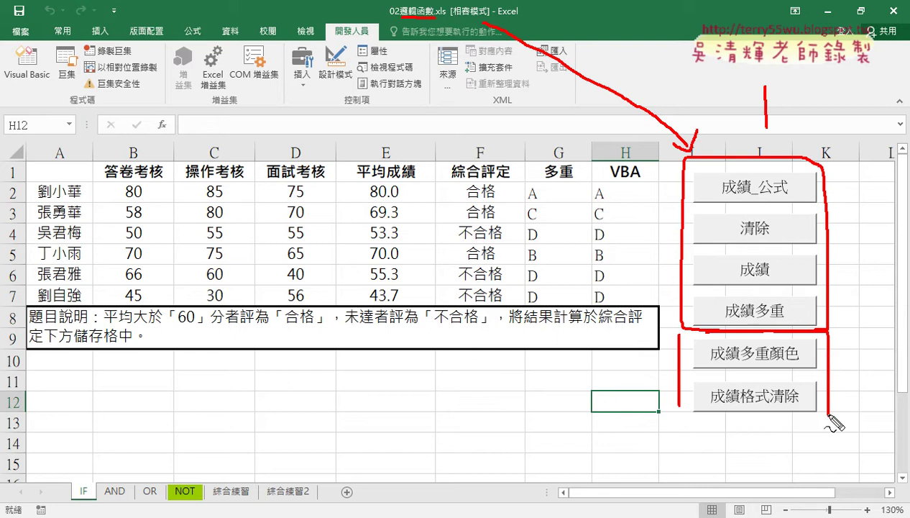
pyautogui.moveTo(846, 375); pyautogui.dragTo(885, 392)
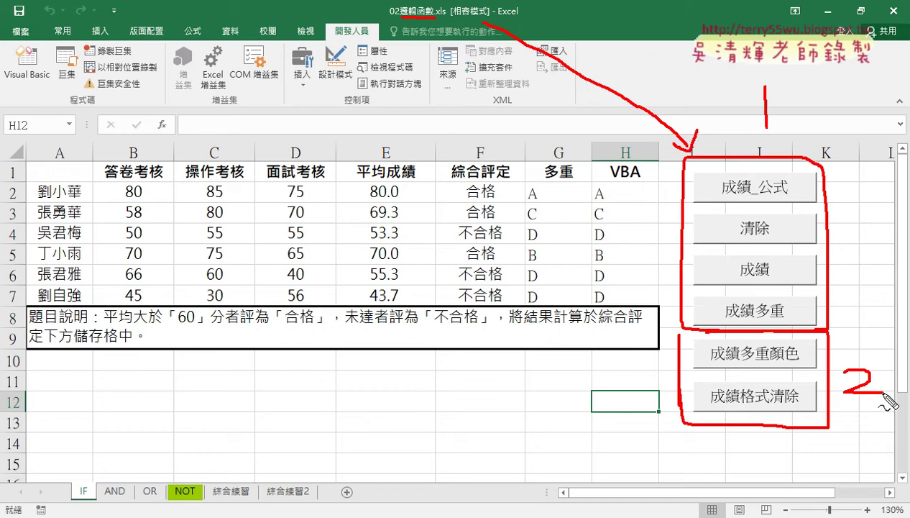
pyautogui.press('Escape')
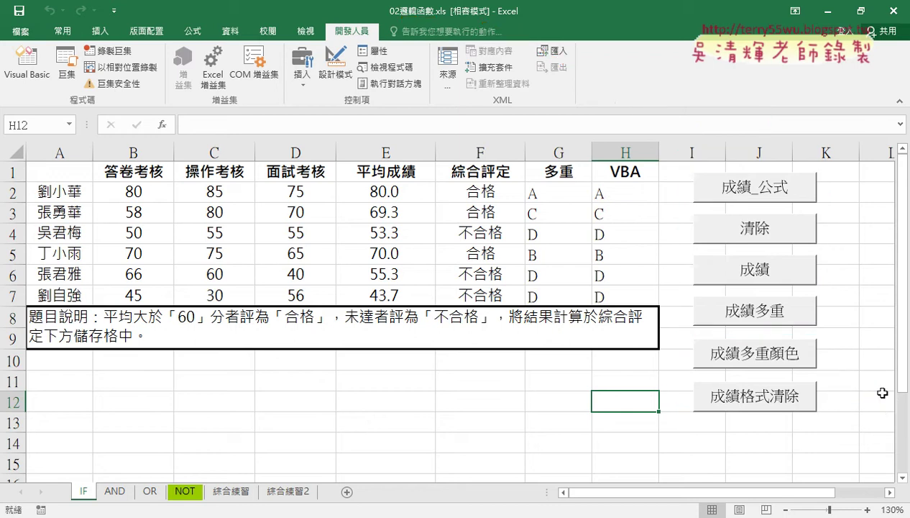
# Set the font colour of the A grade in H2 to blue
pyautogui.click(833, 359)
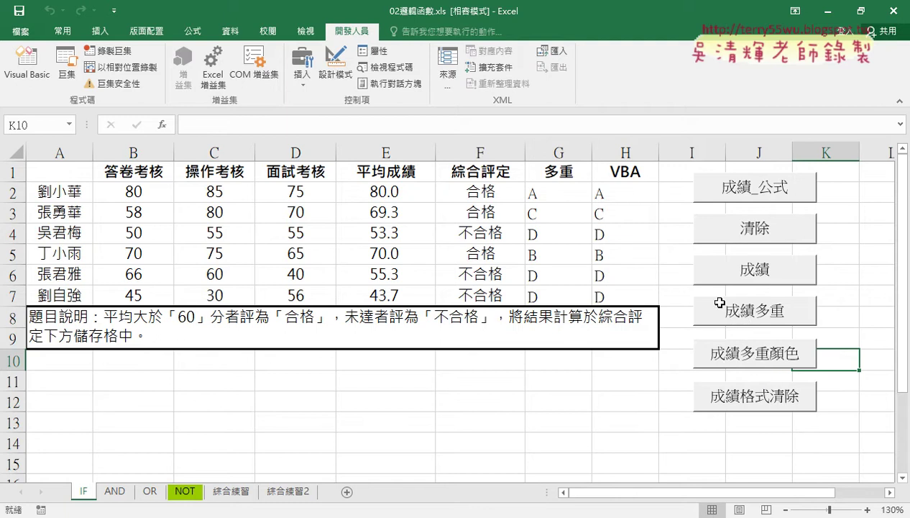
pyautogui.moveTo(603, 191); pyautogui.dragTo(616, 286)
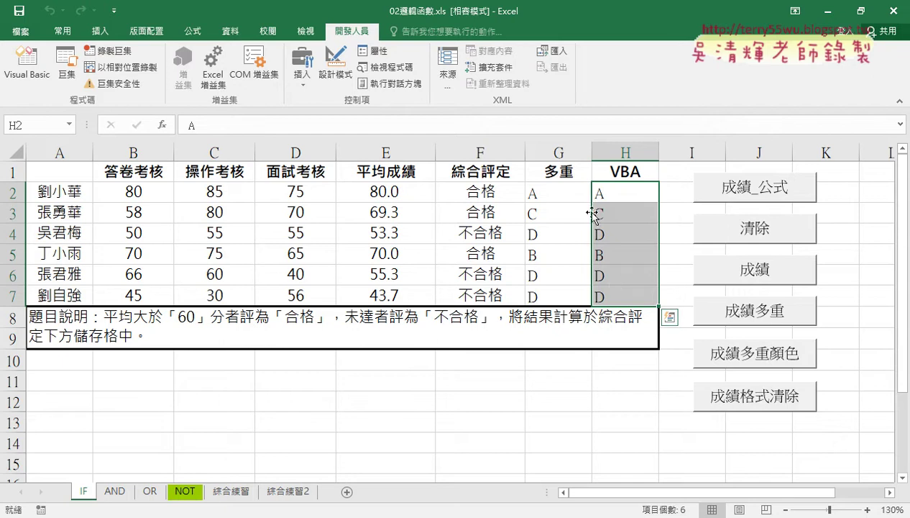
pyautogui.click(613, 190)
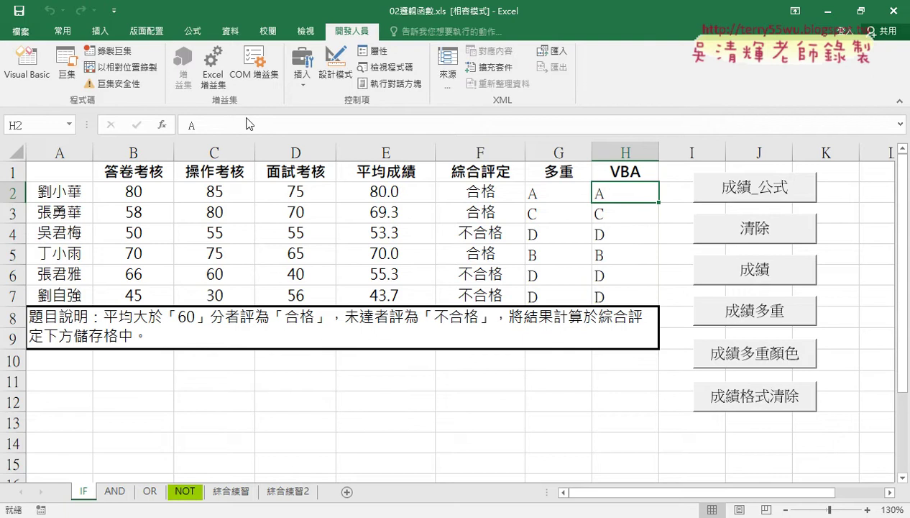
pyautogui.click(65, 31)
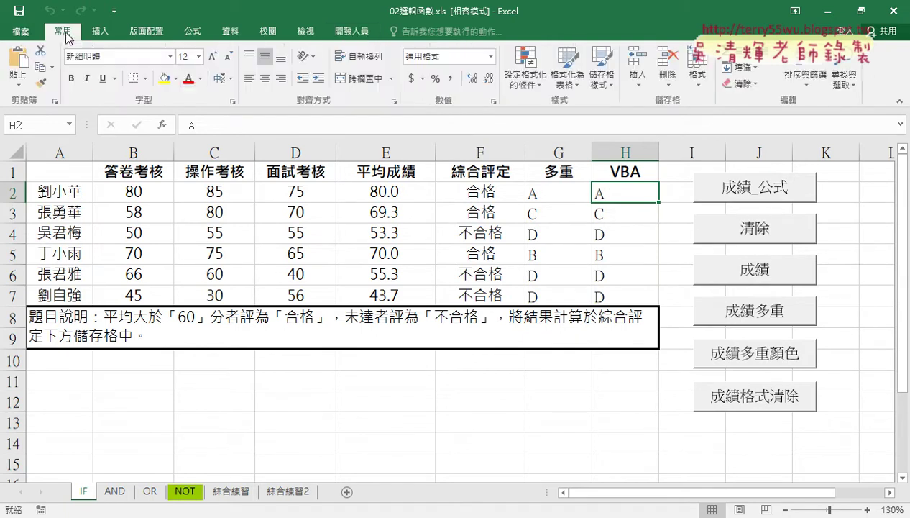
pyautogui.click(188, 80)
pyautogui.click(200, 78)
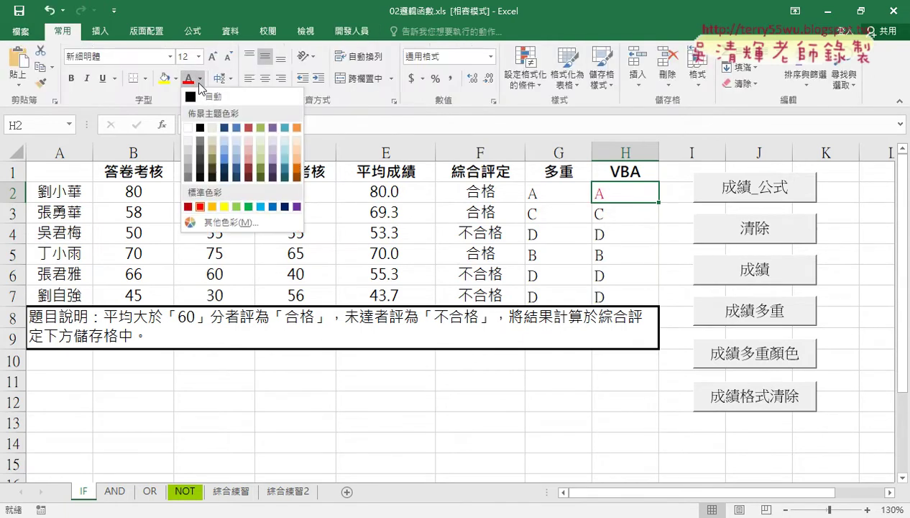
pyautogui.click(273, 207)
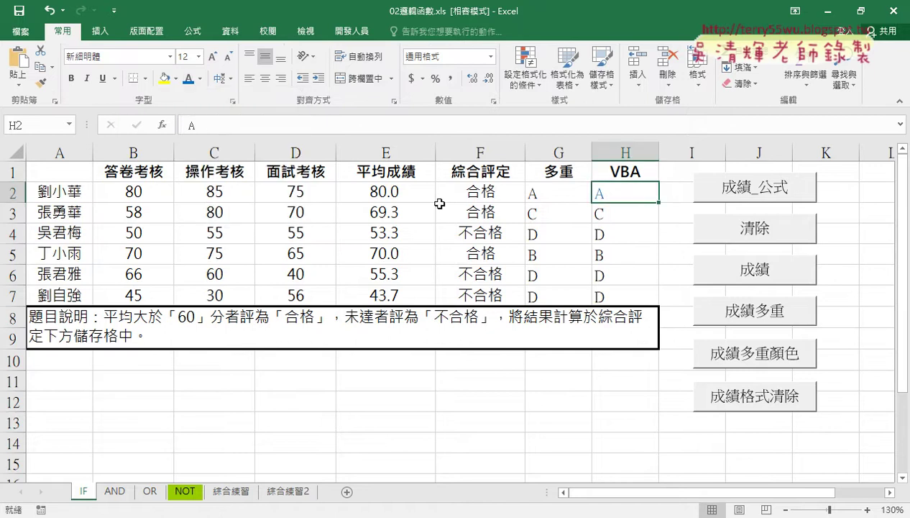
# Give H5's B grade a yellow fill, then select H3 for a border
pyautogui.click(611, 253)
pyautogui.click(165, 79)
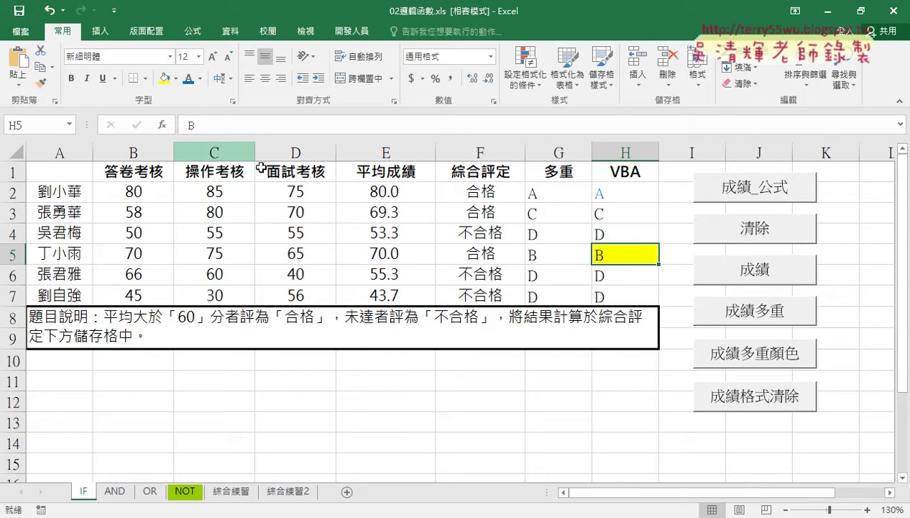
pyautogui.click(608, 213)
pyautogui.click(147, 79)
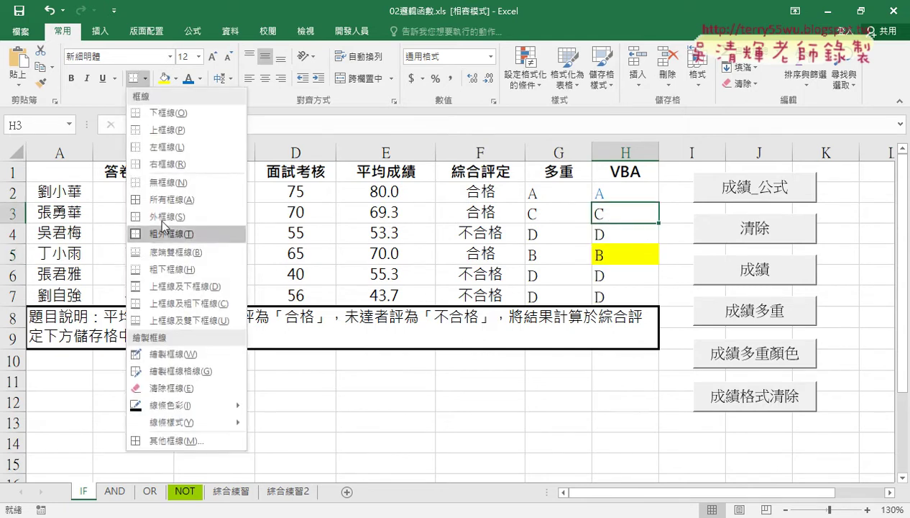
# Put a red outline border around H3's C grade in Format Cells
pyautogui.click(176, 438)
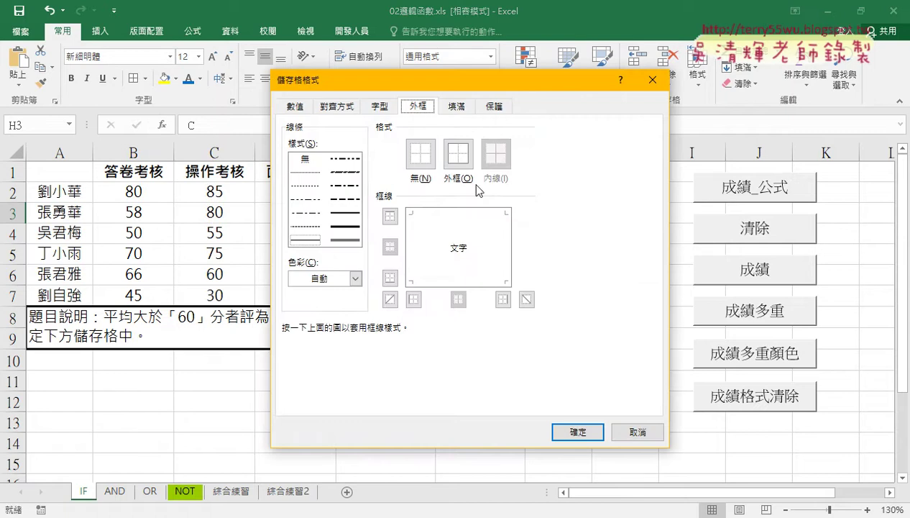
pyautogui.click(458, 153)
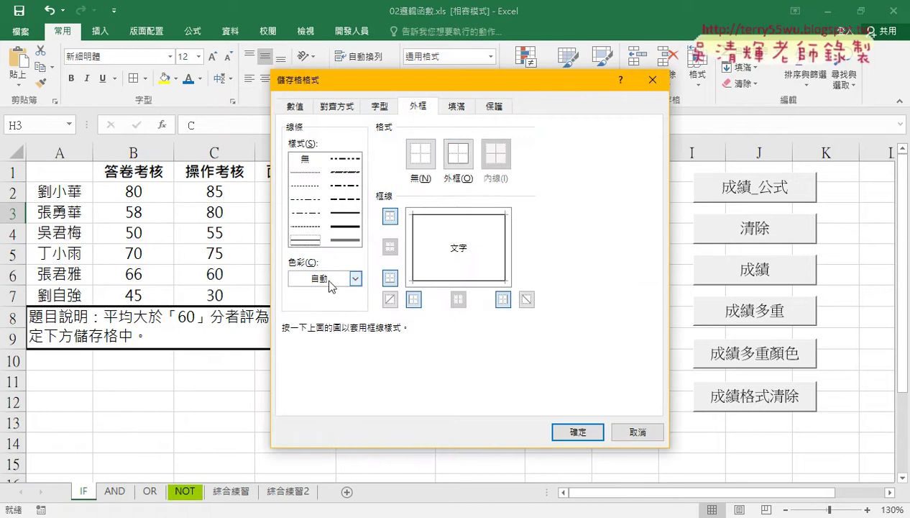
pyautogui.click(353, 278)
pyautogui.click(312, 407)
pyautogui.click(458, 153)
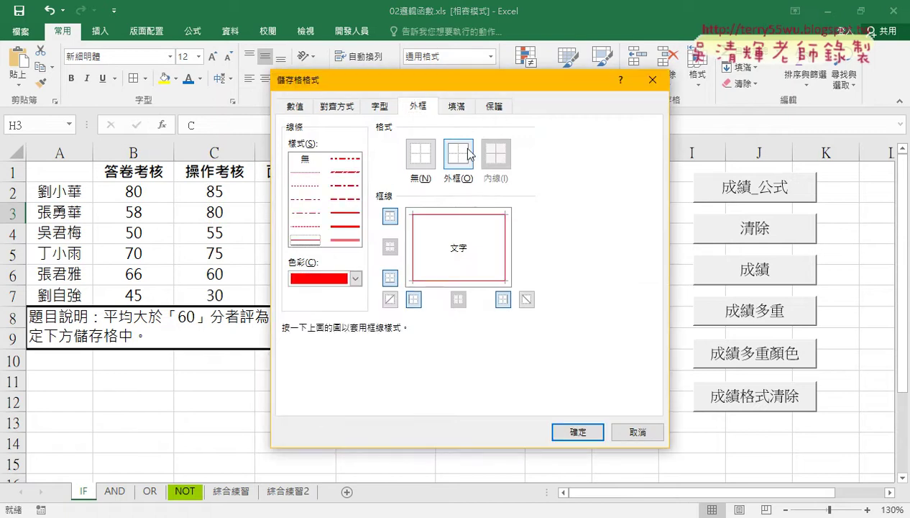
pyautogui.click(578, 432)
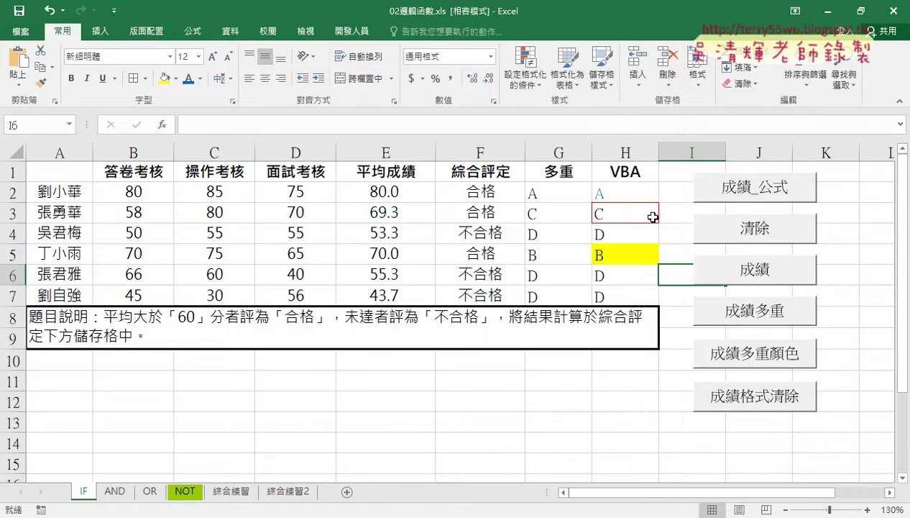
# Make the D grade in H4 bold, leaving the font unchanged
pyautogui.click(603, 235)
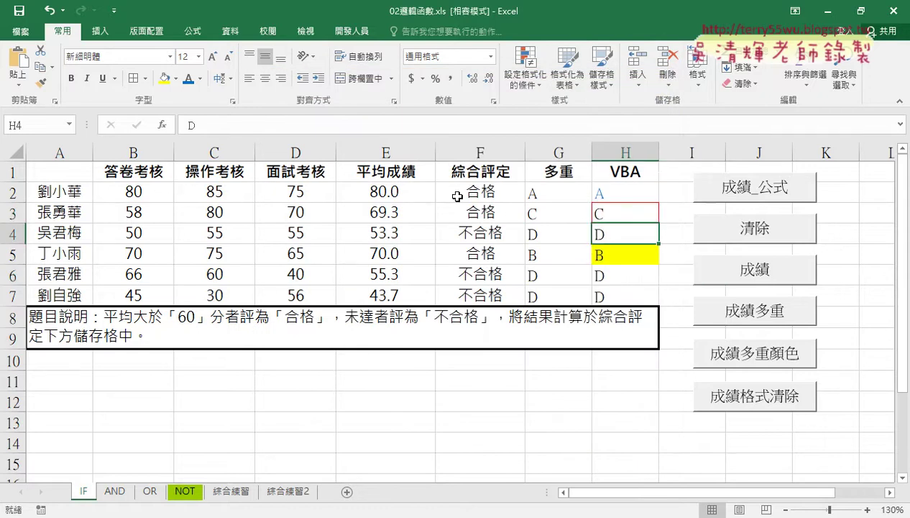
pyautogui.click(71, 85)
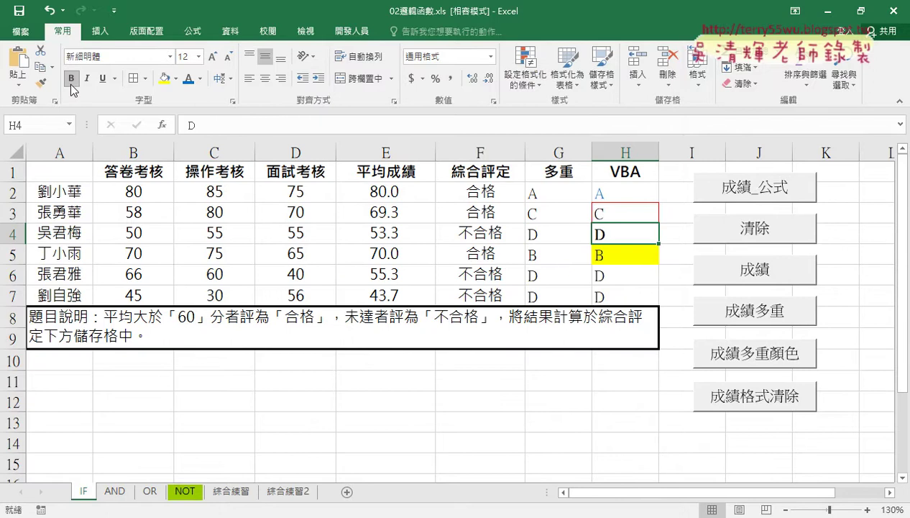
pyautogui.click(170, 56)
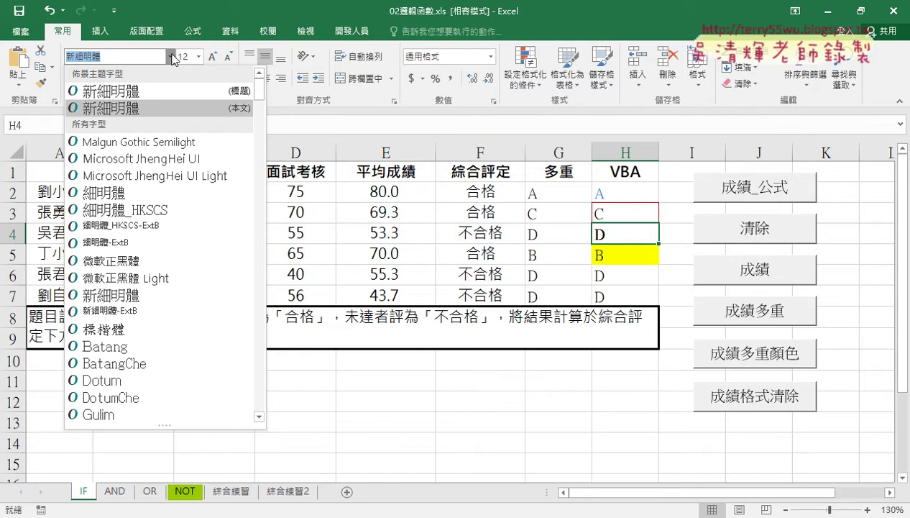
pyautogui.click(172, 58)
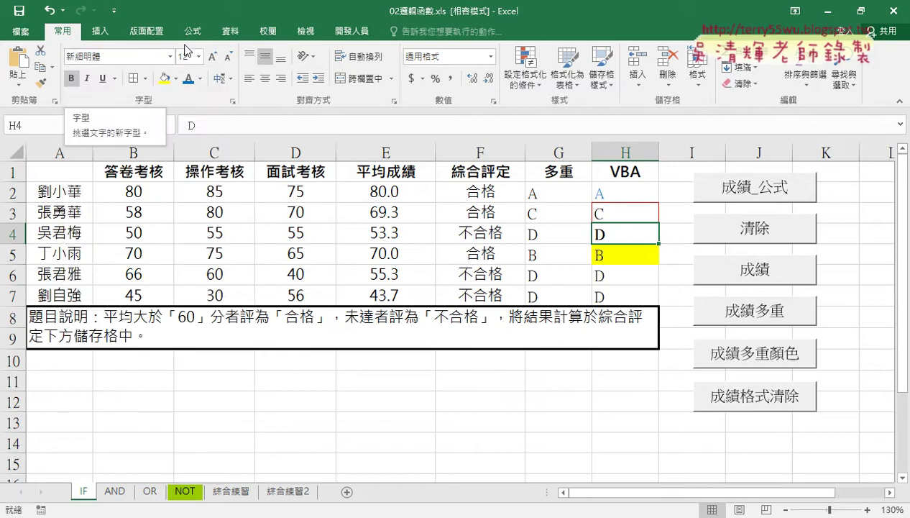
pyautogui.click(671, 292)
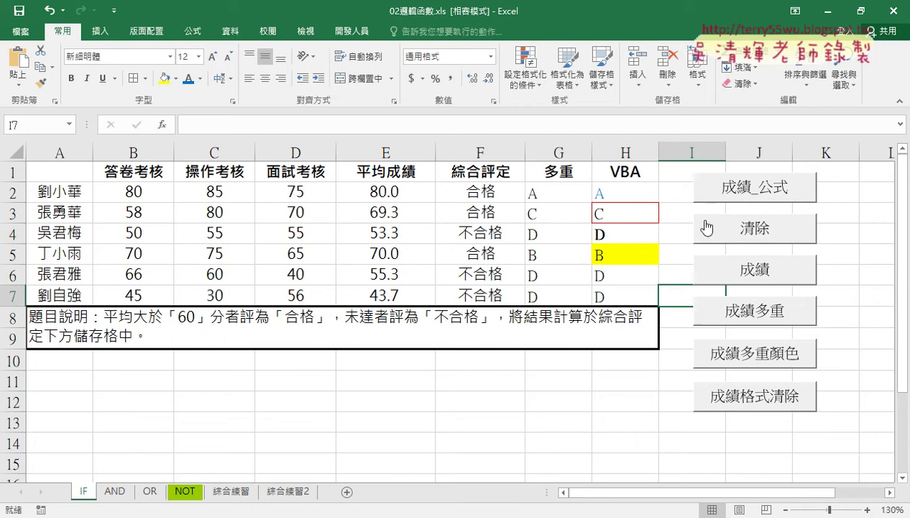
# Run the 清除 macro to erase the grades, then dismiss the 成績格式清除 macro error
pyautogui.click(760, 230)
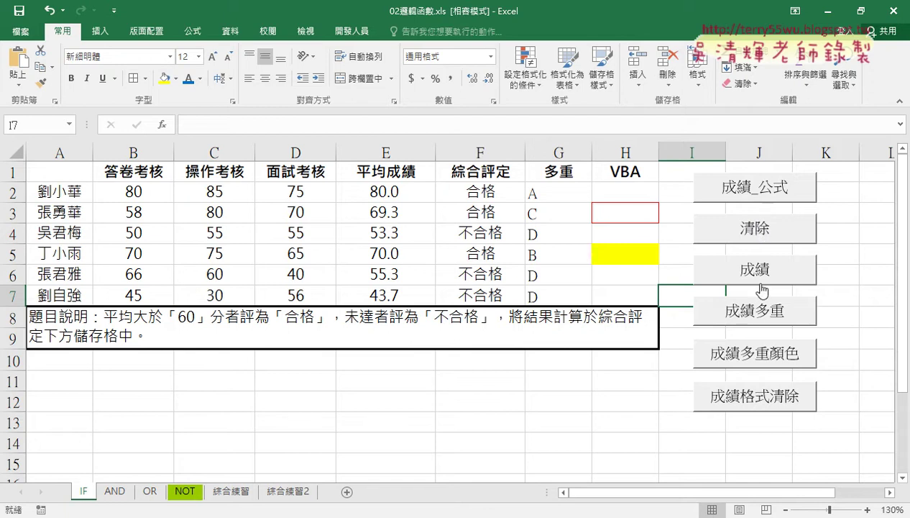
pyautogui.click(755, 397)
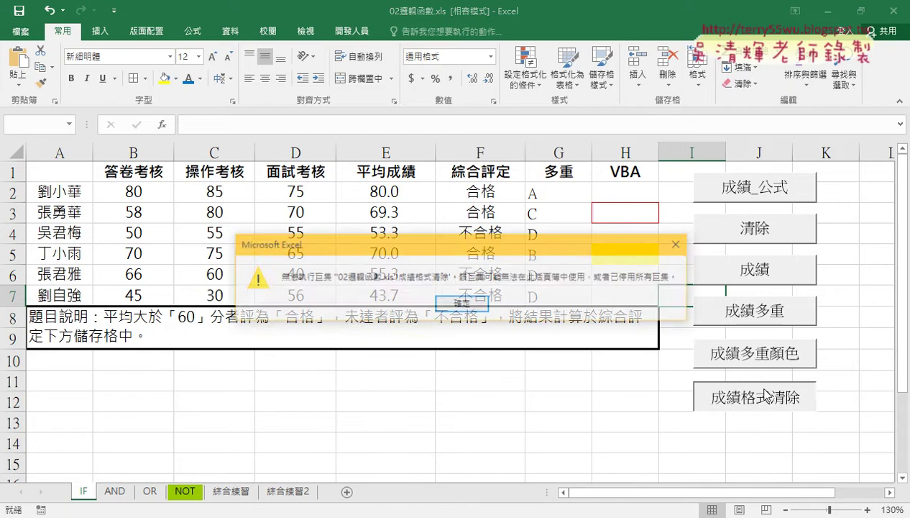
pyautogui.click(463, 304)
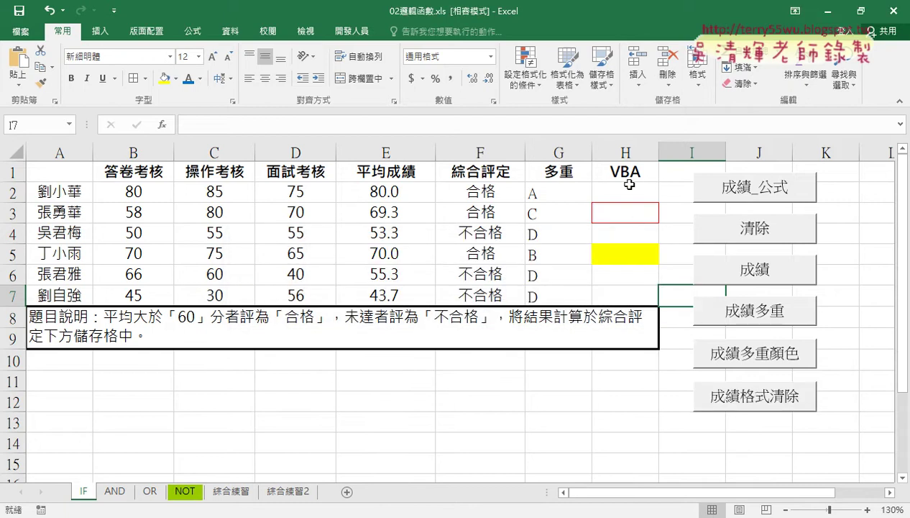
# Clear the leftover border and fill from H2:H7 with Clear Formats
pyautogui.moveTo(622, 190); pyautogui.dragTo(622, 289)
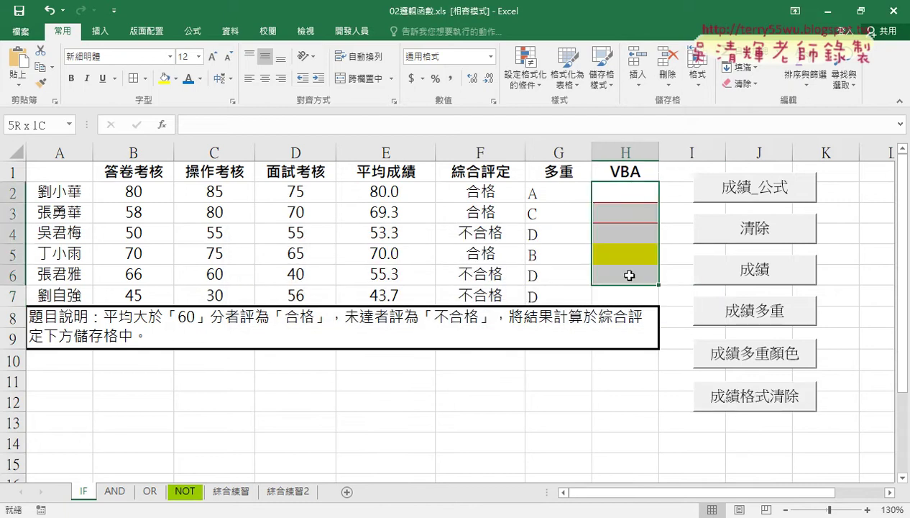
pyautogui.click(743, 85)
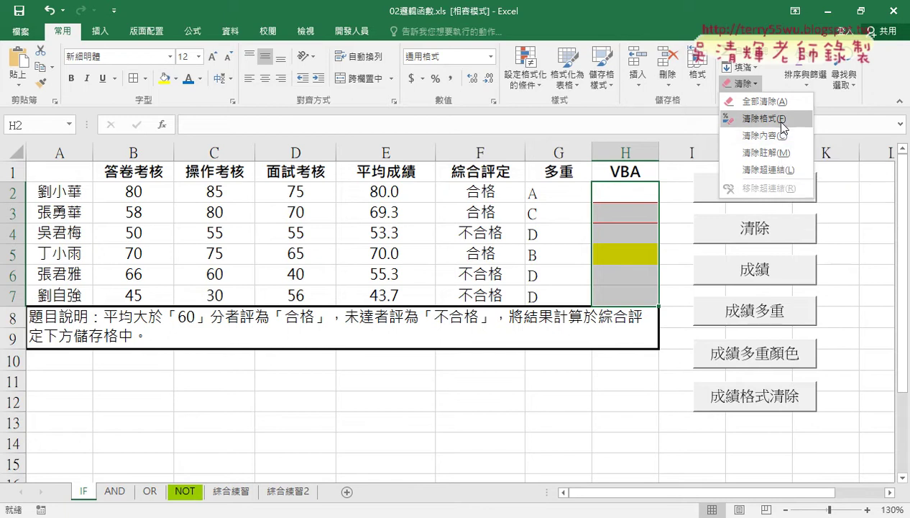
pyautogui.click(782, 138)
pyautogui.click(610, 252)
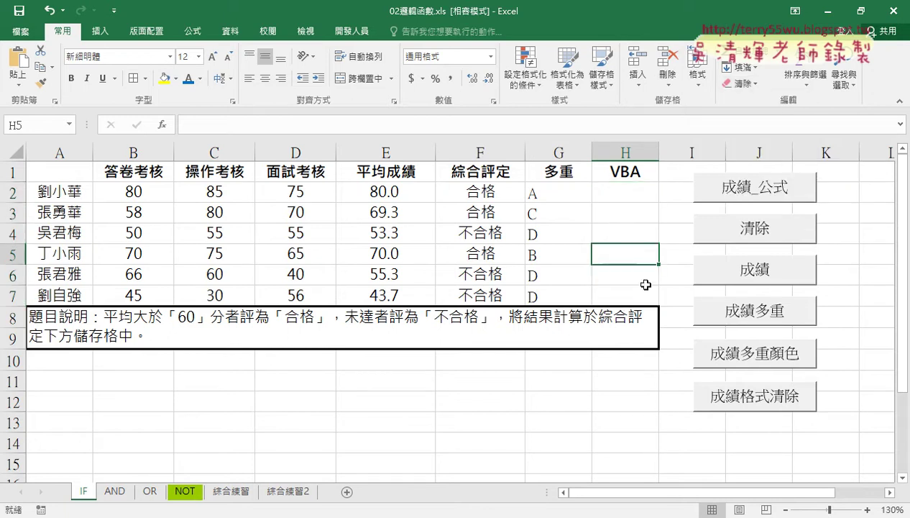
# Dismiss the coloured-grades macro warning and open the Visual Basic editor from Developer
pyautogui.click(746, 361)
pyautogui.click(408, 302)
pyautogui.click(351, 32)
pyautogui.click(18, 68)
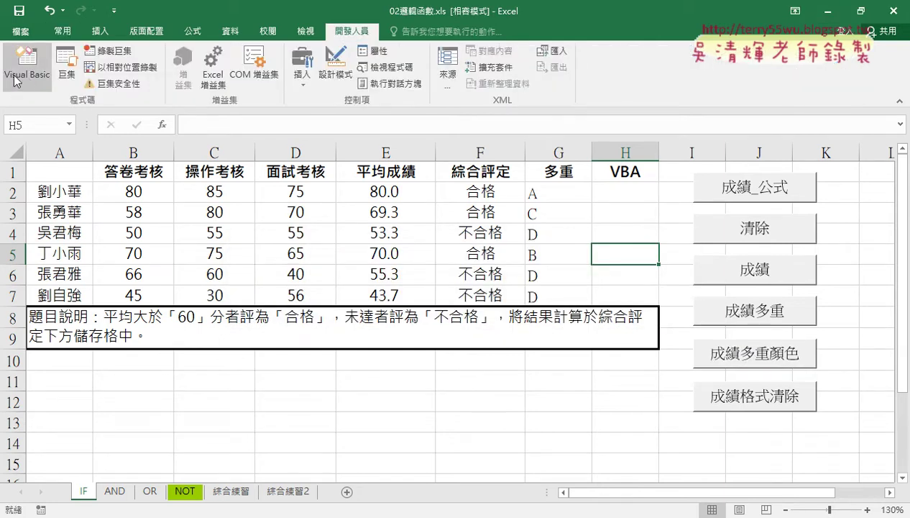
pyautogui.scroll(-1, 276, 291)
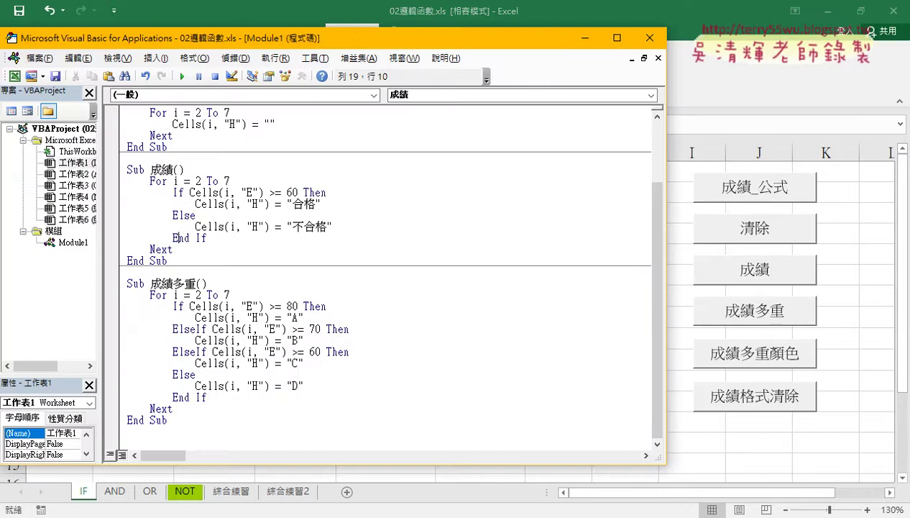
pyautogui.hotkey('alt', 'Tab')
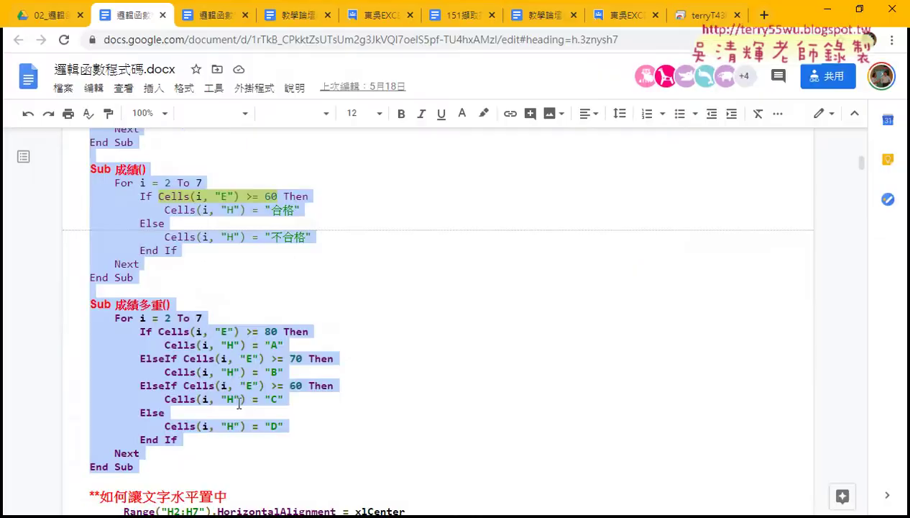
# Select the full 成績格式清除 macro code, from its start to End Sub, in the Docs notes
pyautogui.scroll(-2, 237, 402)
pyautogui.scroll(-2, 237, 402)
pyautogui.scroll(-2, 237, 401)
pyautogui.scroll(-2, 237, 401)
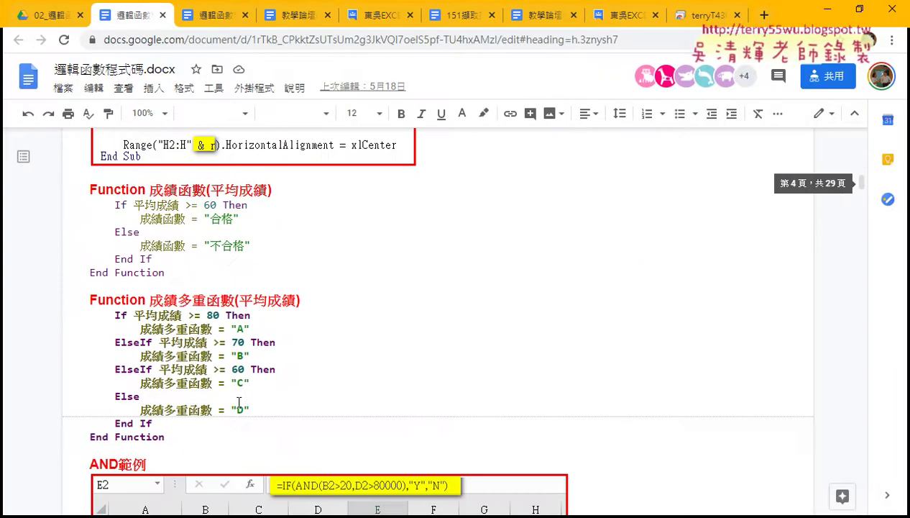
pyautogui.scroll(-5, 238, 402)
pyautogui.scroll(-3, 239, 403)
pyautogui.scroll(-2, 239, 402)
pyautogui.scroll(-2, 239, 403)
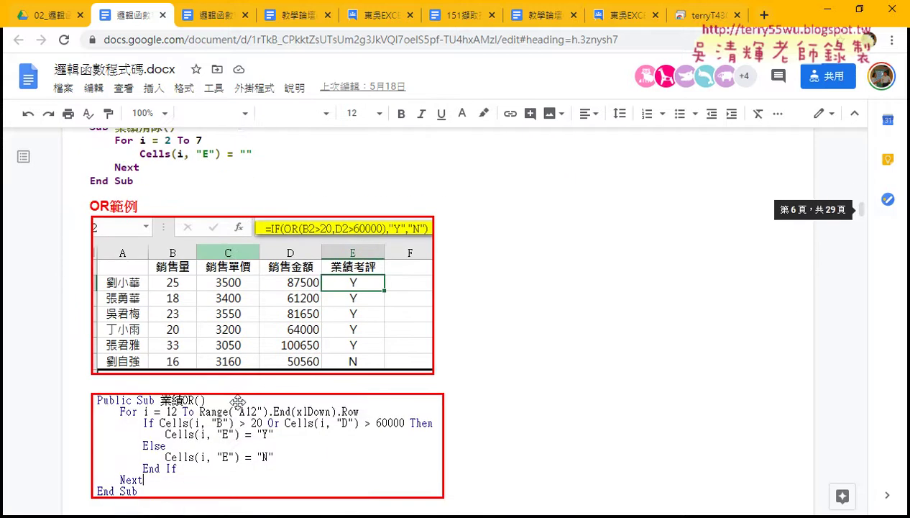
pyautogui.scroll(-4, 239, 403)
pyautogui.scroll(-2, 238, 403)
pyautogui.scroll(-2, 239, 402)
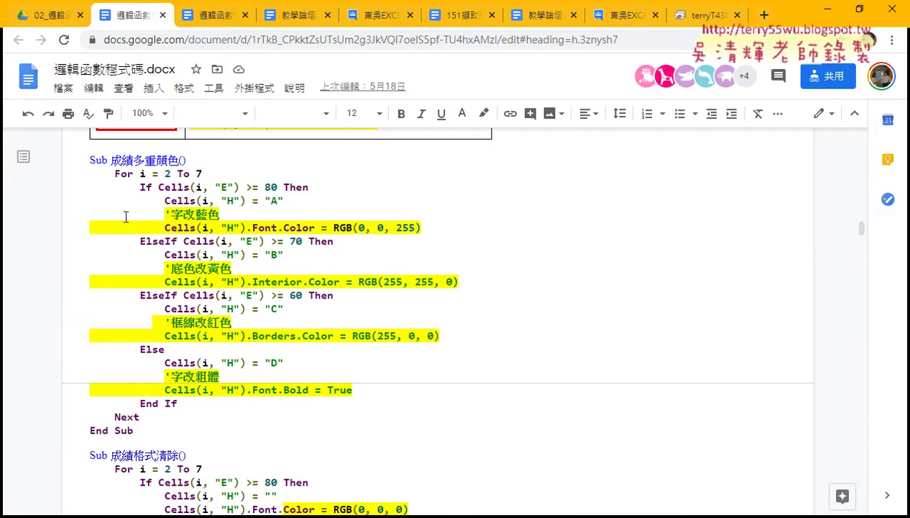
pyautogui.moveTo(89, 159); pyautogui.dragTo(182, 161)
pyautogui.click(182, 161)
pyautogui.scroll(-2, 250, 379)
pyautogui.scroll(-1, 250, 379)
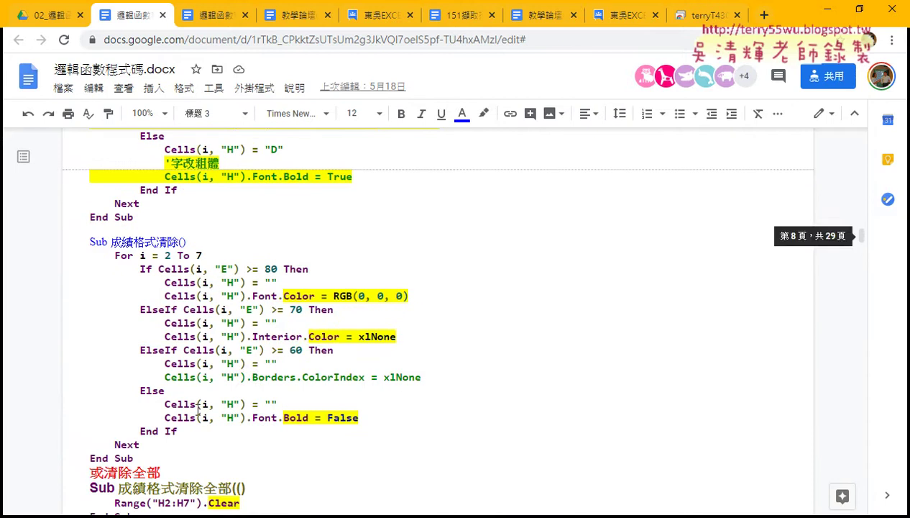
pyautogui.keyDown('shift'); pyautogui.click(144, 458); pyautogui.keyUp('shift')
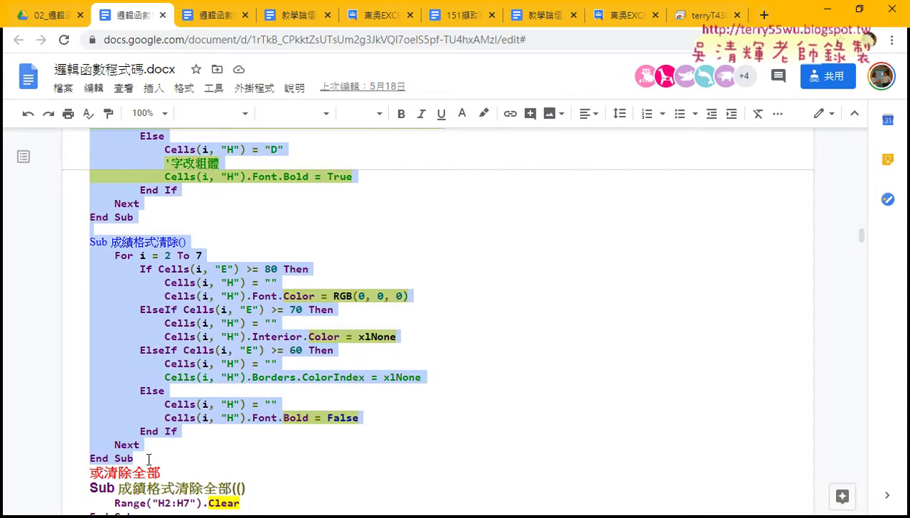
# Paste the copied 成績格式清除 macro after the last End Sub in Module1
pyautogui.click(825, 9)
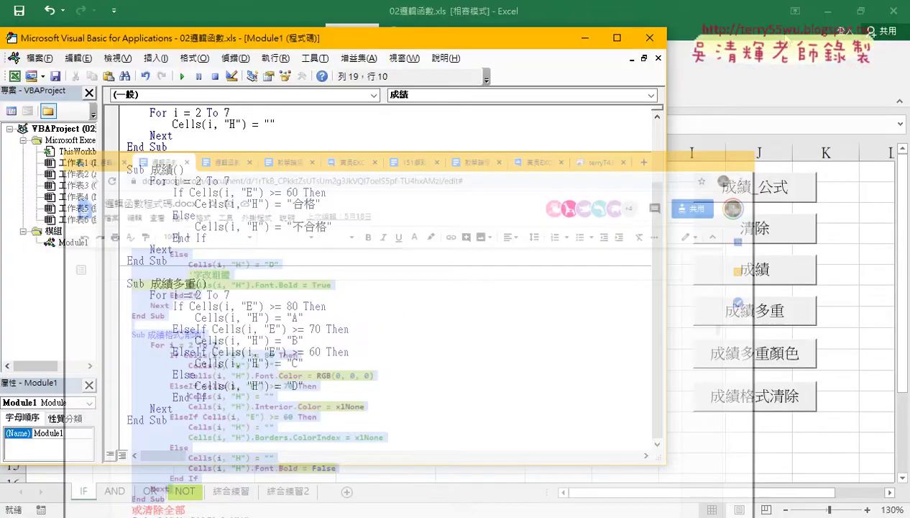
pyautogui.click(137, 434)
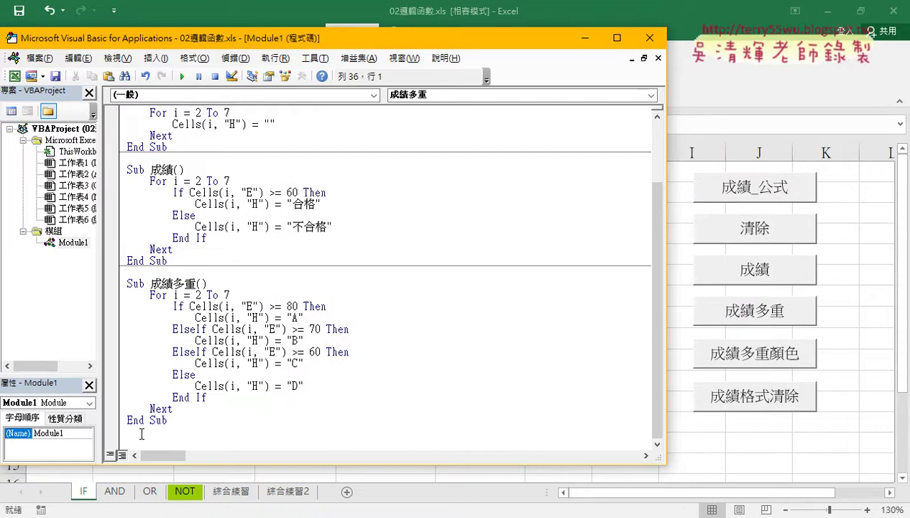
pyautogui.hotkey('ctrl', 'v')
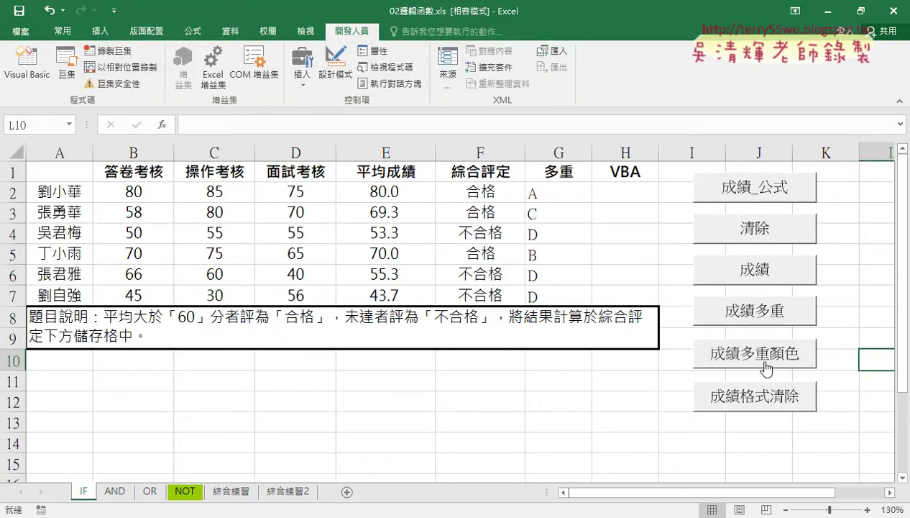
# Run 成績多重顏色, check H2–H5's blue, yellow, red-border and bold grades, then run 成績格式清除
pyautogui.click(751, 363)
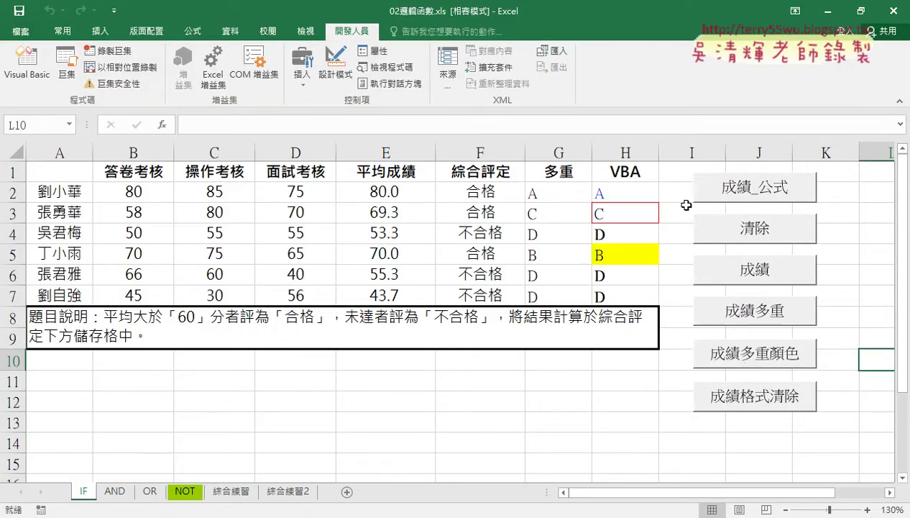
pyautogui.click(624, 190)
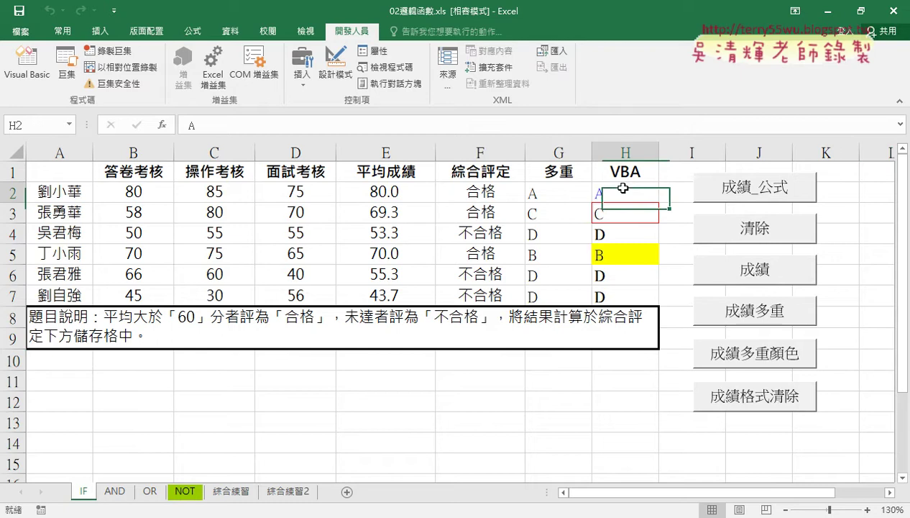
pyautogui.click(642, 252)
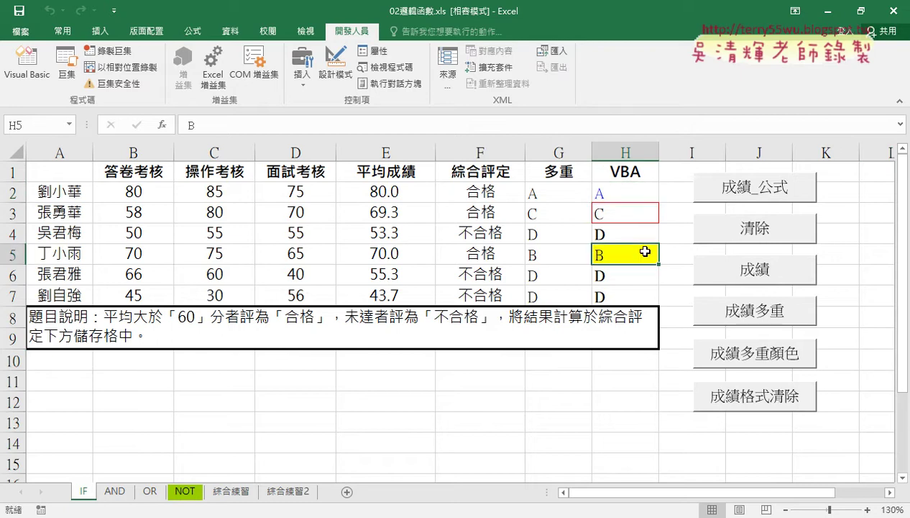
pyautogui.click(636, 216)
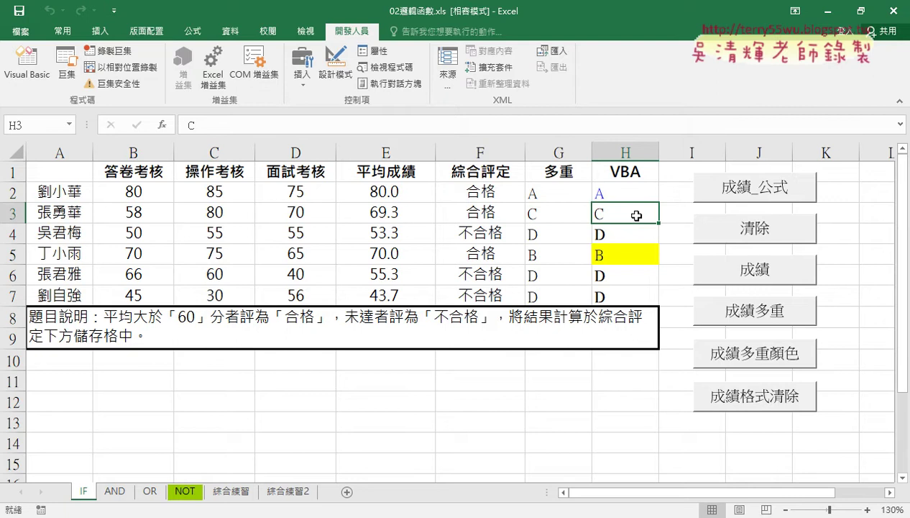
pyautogui.click(636, 232)
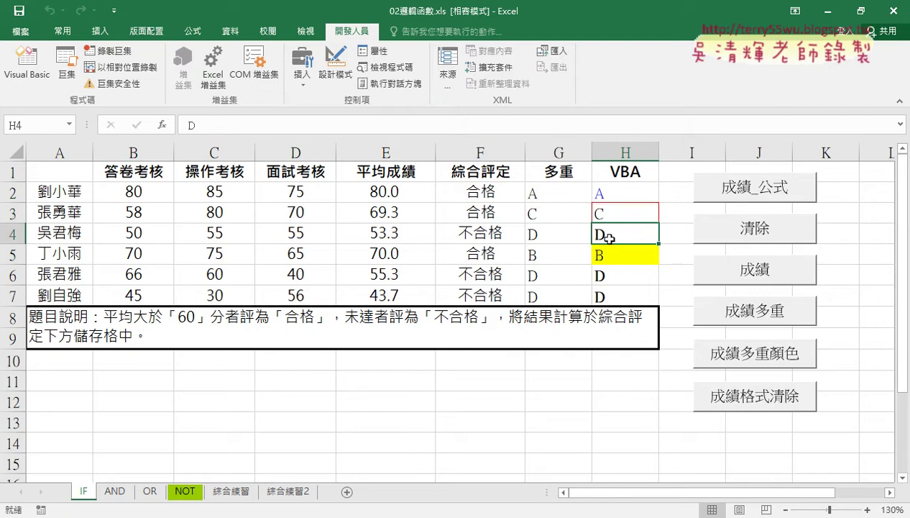
pyautogui.click(760, 404)
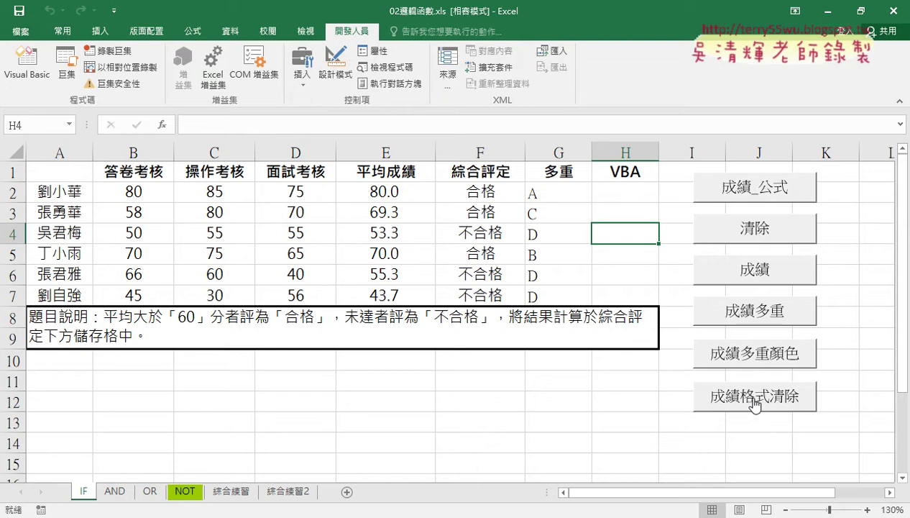
# Delete the old 成績多重顏色 macro and everything below it in Module1
pyautogui.click(32, 81)
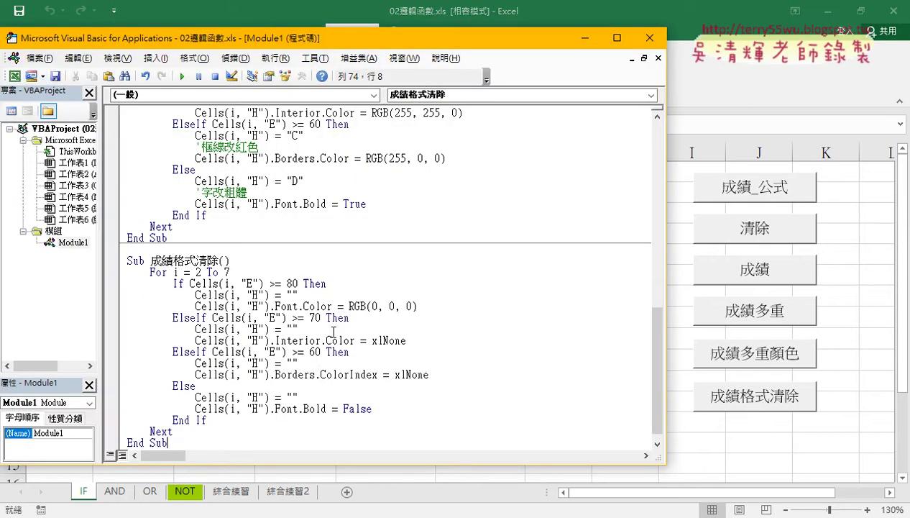
pyautogui.scroll(1, 316, 356)
pyautogui.scroll(2, 318, 361)
pyautogui.scroll(1, 319, 361)
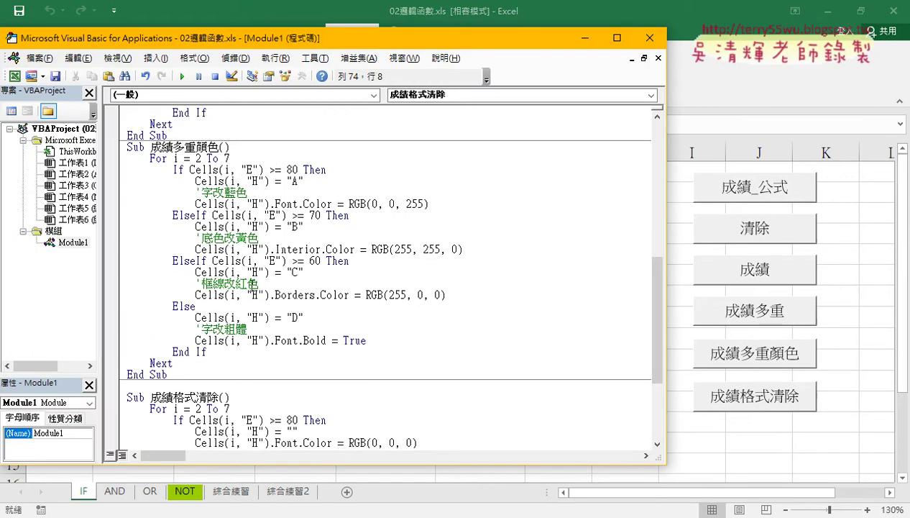
pyautogui.keyDown('shift'); pyautogui.click(130, 147); pyautogui.keyUp('shift')
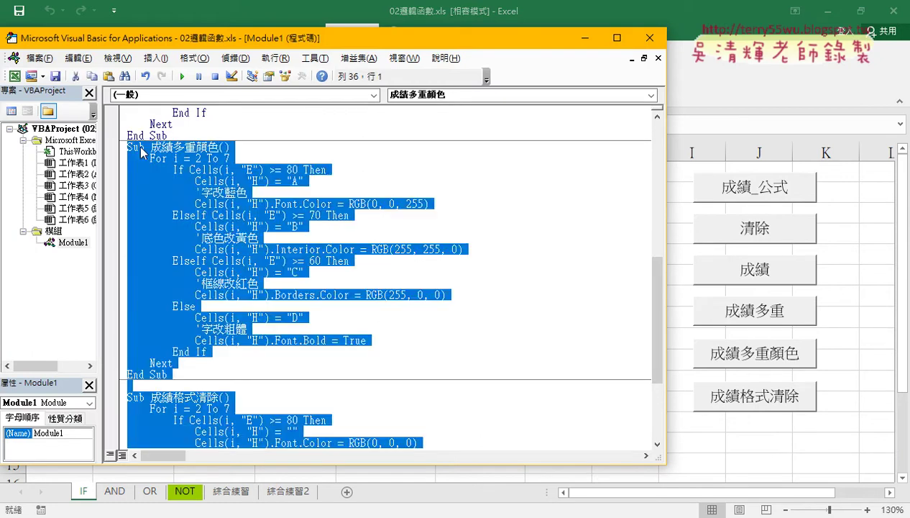
pyautogui.press('Delete')
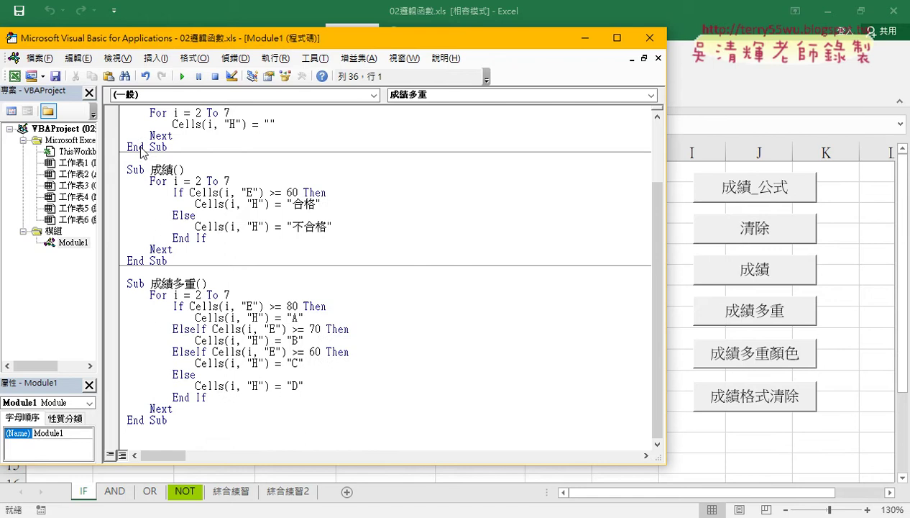
# Duplicate the 成績多重 macro below and rename the copy 成績多重顏色
pyautogui.moveTo(176, 421)
pyautogui.mouseDown()
pyautogui.moveTo(139, 388)
pyautogui.moveTo(119, 283)
pyautogui.mouseUp()
pyautogui.hotkey('ctrl', 'c')
pyautogui.rightClick(186, 297)
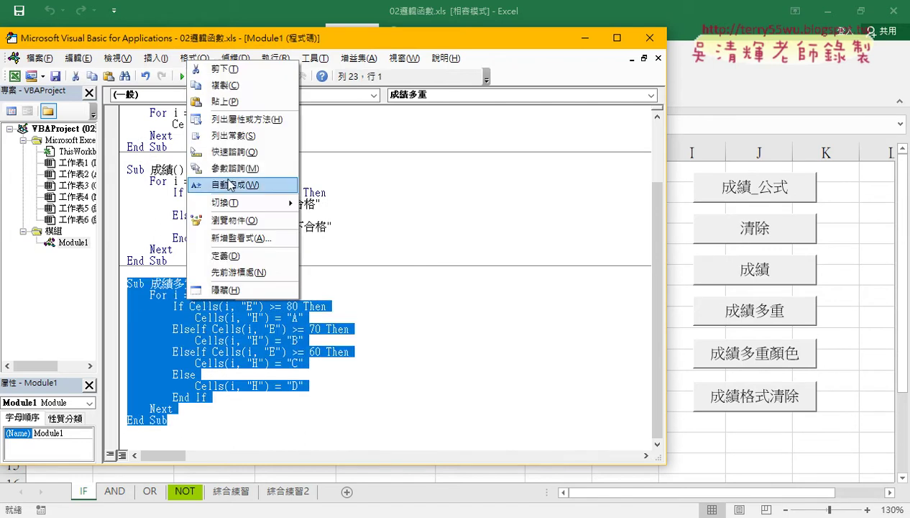
pyautogui.click(230, 85)
pyautogui.click(144, 442)
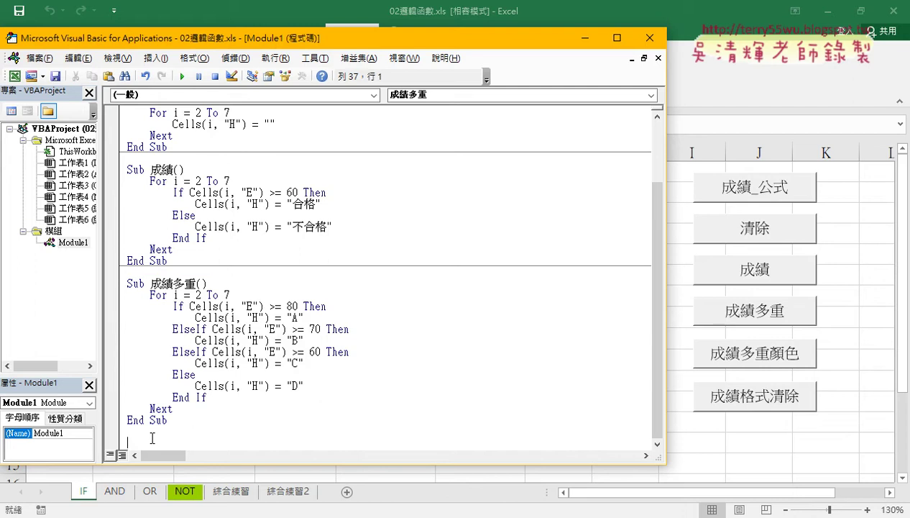
pyautogui.hotkey('ctrl', 'v')
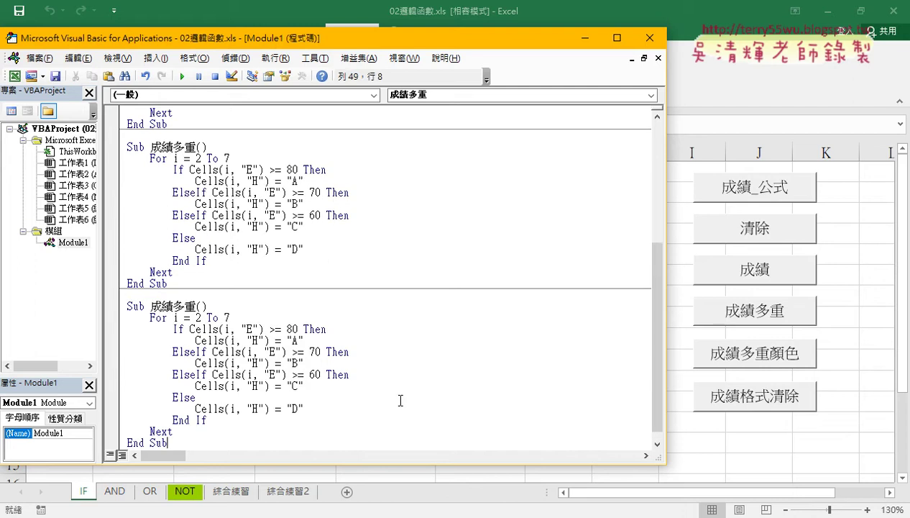
pyautogui.click(197, 306)
pyautogui.write('言')
pyautogui.write('顏色')
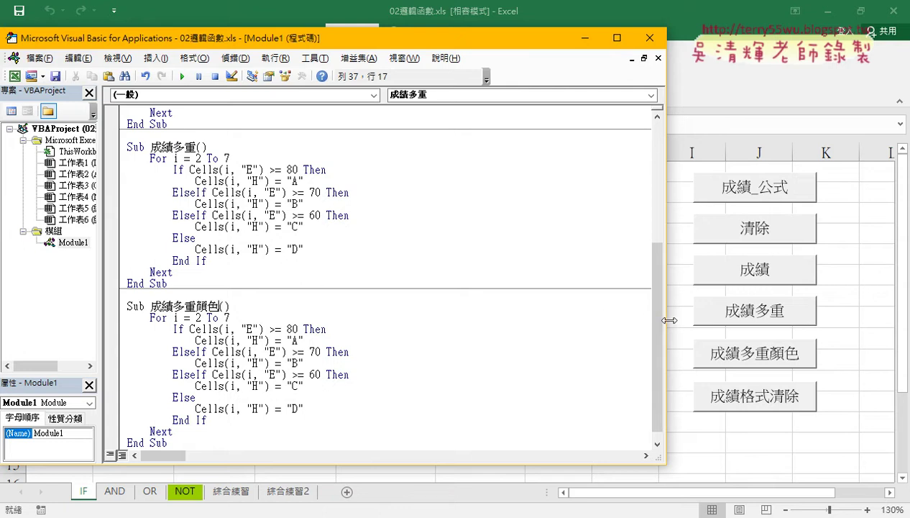
# Narrow the code window and insert a blank line after Cells(i, "H") = "A"
pyautogui.moveTo(665, 317); pyautogui.dragTo(517, 316)
pyautogui.click(315, 351)
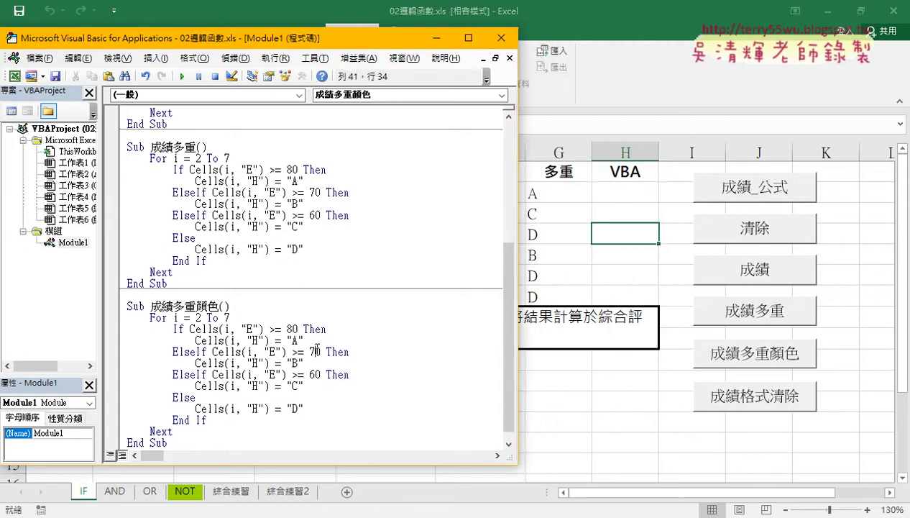
pyautogui.moveTo(303, 340); pyautogui.dragTo(197, 338)
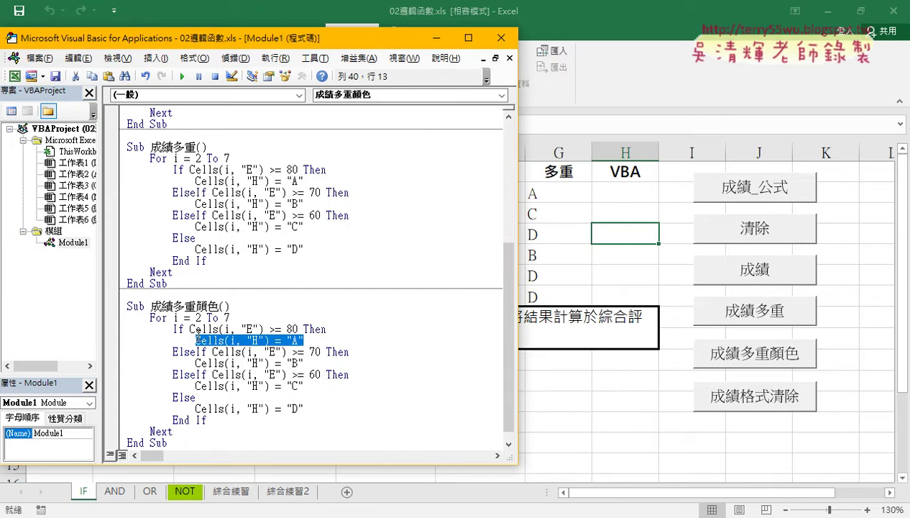
pyautogui.click(315, 341)
pyautogui.press('Return')
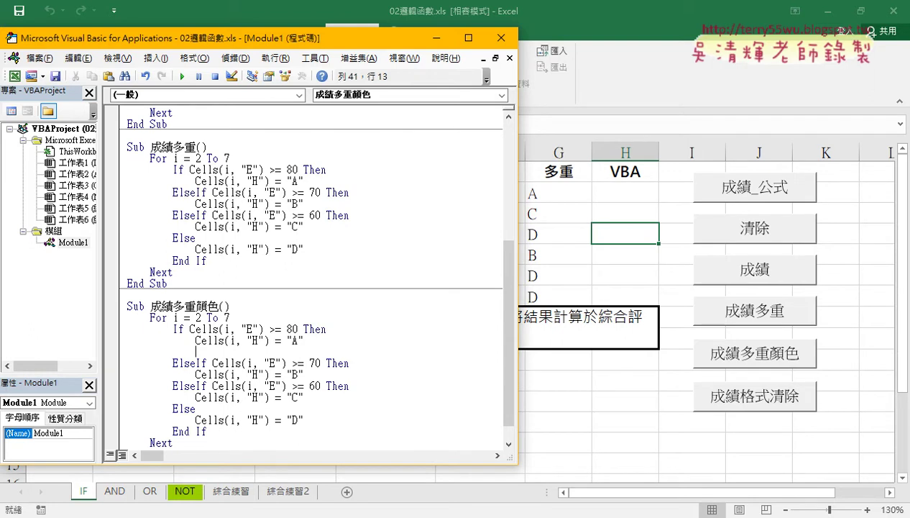
# Write Cells(i, "H").Font.Color on the new line, correcting the mistyped font text
pyautogui.moveTo(260, 341)
pyautogui.mouseDown()
pyautogui.moveTo(270, 341)
pyautogui.moveTo(195, 340)
pyautogui.mouseUp()
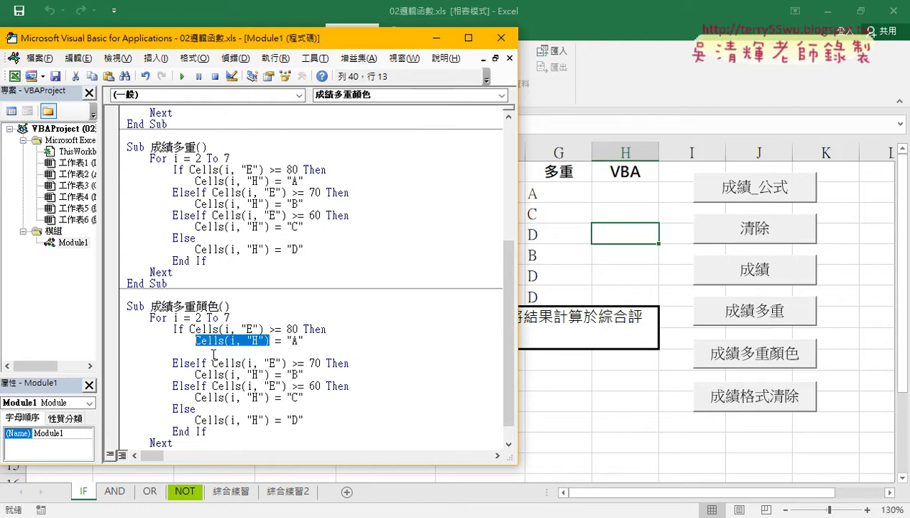
pyautogui.click(214, 354)
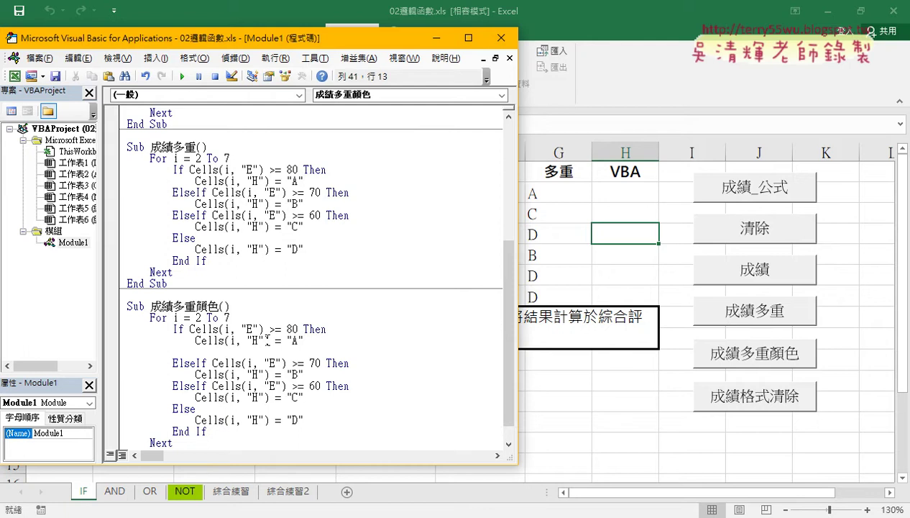
pyautogui.moveTo(269, 341)
pyautogui.mouseDown()
pyautogui.moveTo(196, 341)
pyautogui.moveTo(218, 353)
pyautogui.mouseUp()
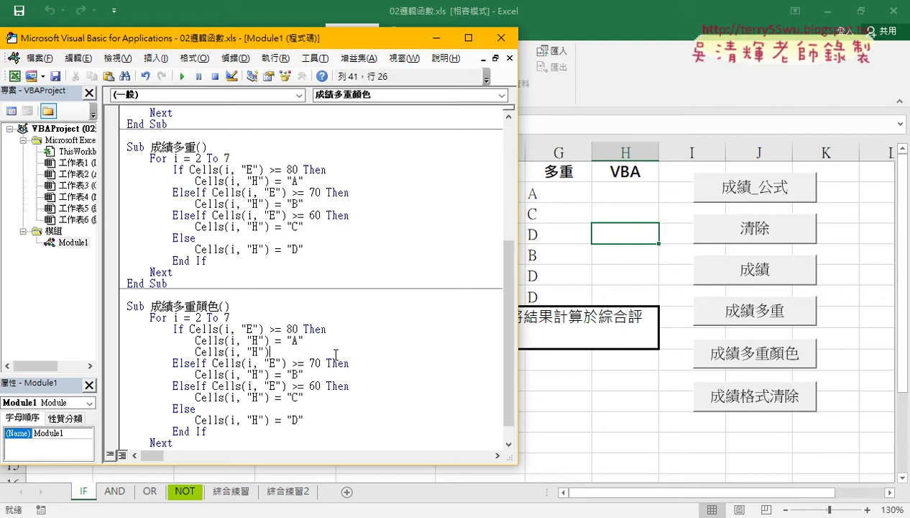
pyautogui.write('.')
pyautogui.write('ㄈ')
pyautogui.press('BackSpace')
pyautogui.write('f')
pyautogui.write('ont')
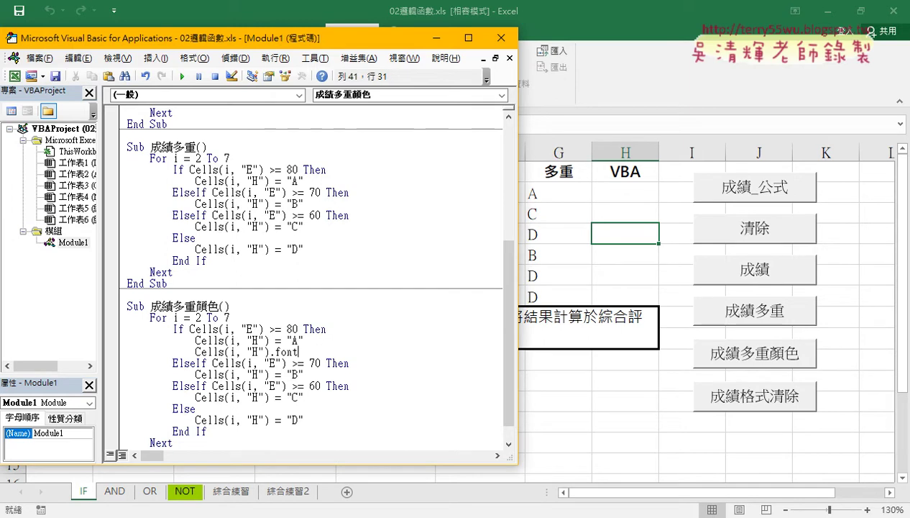
pyautogui.moveTo(298, 352); pyautogui.dragTo(227, 353)
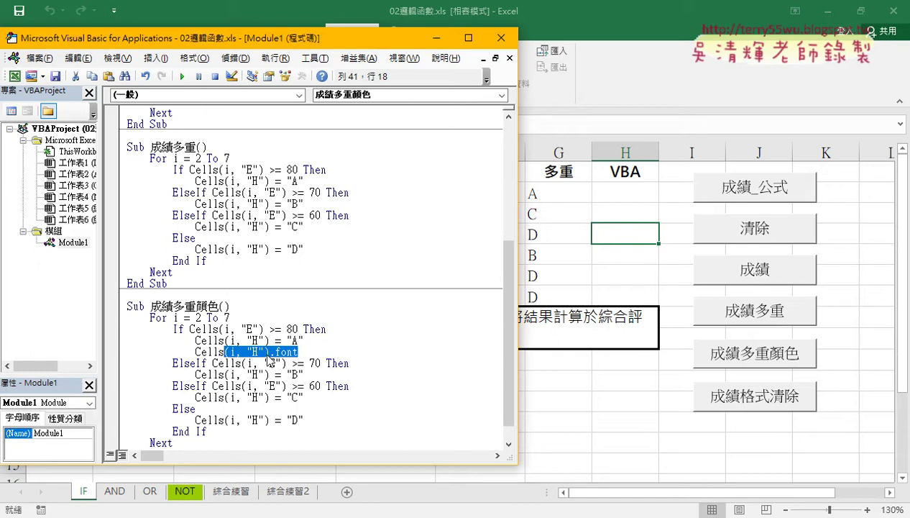
pyautogui.press('Delete')
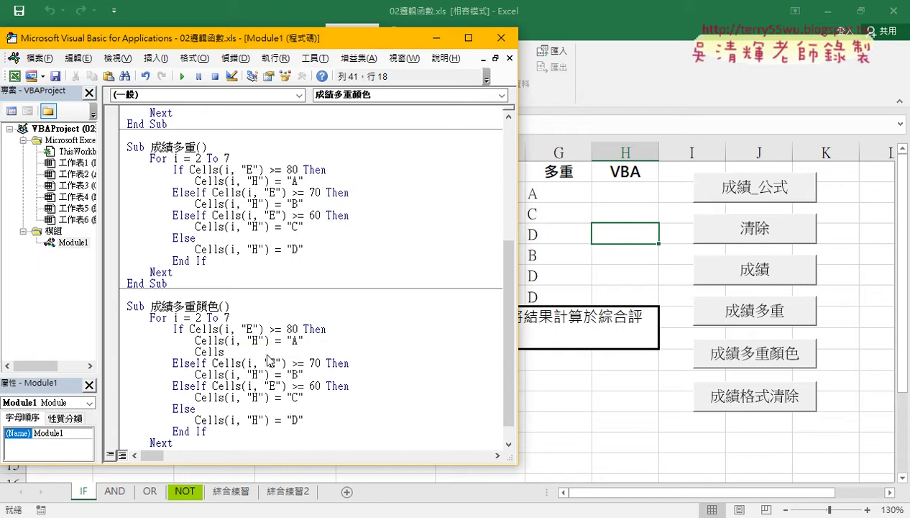
pyautogui.write('.')
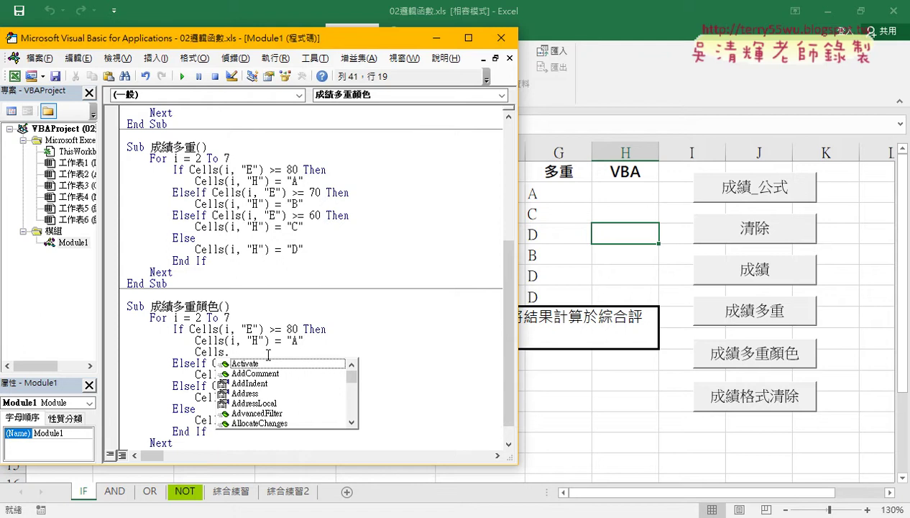
pyautogui.write('fo')
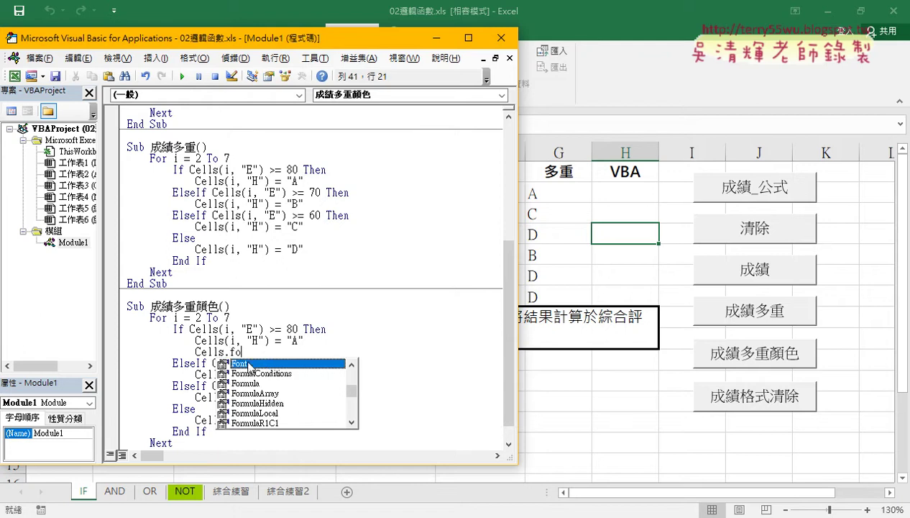
pyautogui.click(248, 363)
pyautogui.click(254, 352)
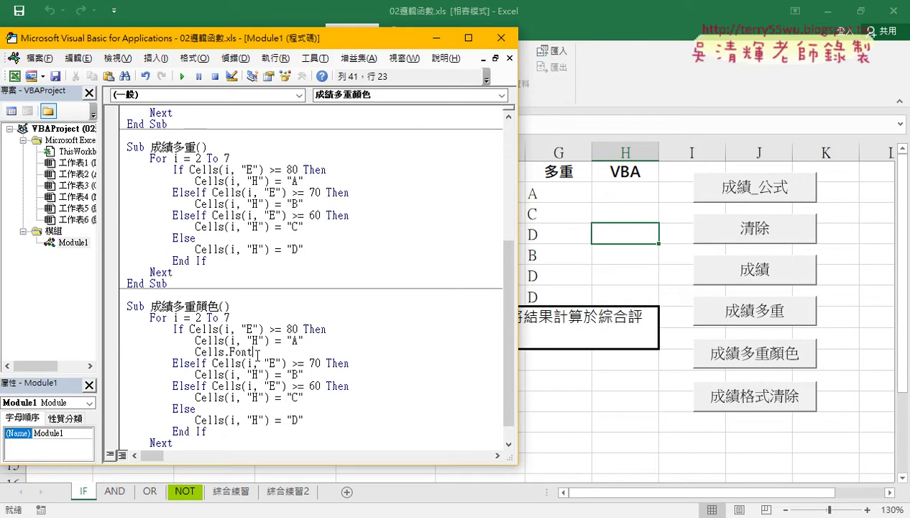
pyautogui.write('.')
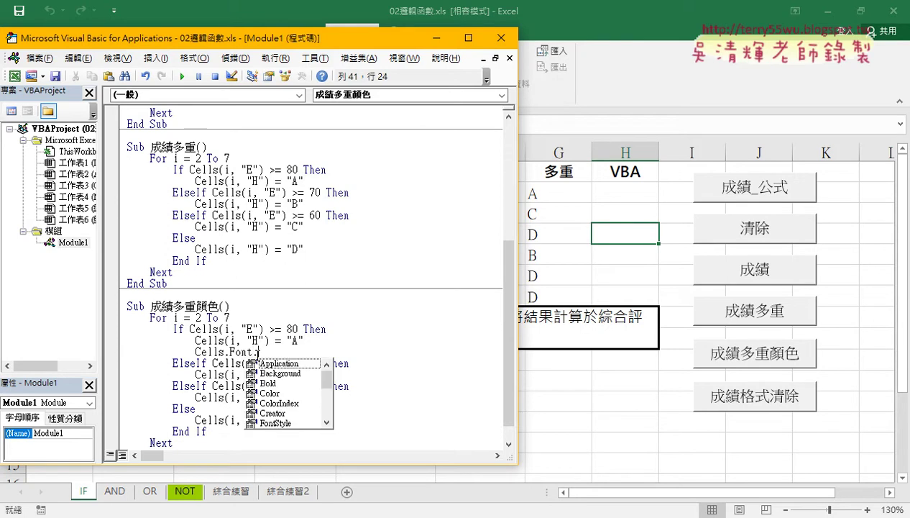
pyautogui.doubleClick(284, 392)
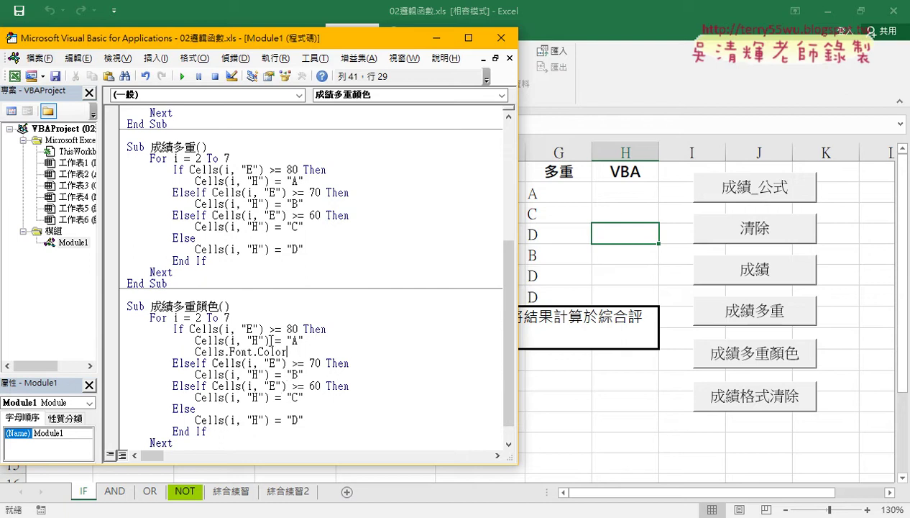
# Complete the line as Cells(i, "H").Font.Color = RGB(0, 0, 255)
pyautogui.moveTo(271, 340)
pyautogui.mouseDown()
pyautogui.moveTo(224, 340)
pyautogui.moveTo(229, 353)
pyautogui.mouseUp()
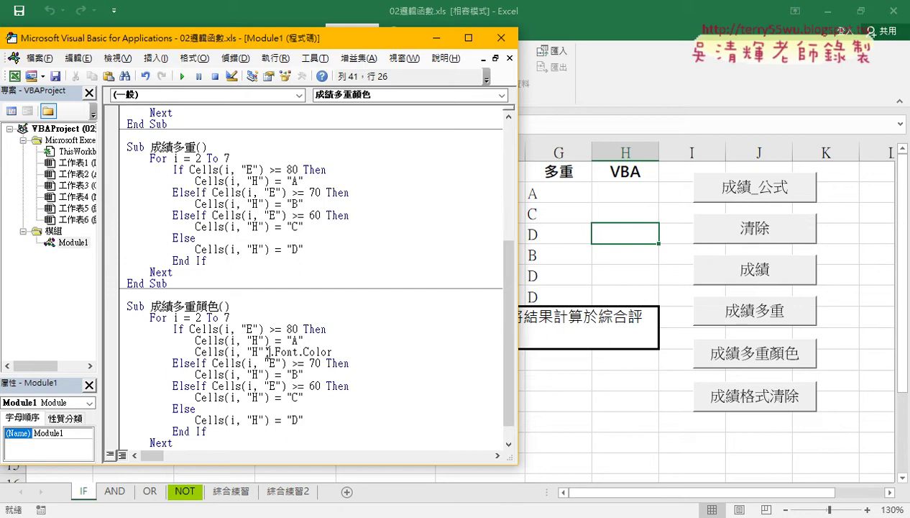
pyautogui.press('Right')
pyautogui.press('Right')
pyautogui.press('Right')
pyautogui.press('Right')
pyautogui.press('Right')
pyautogui.press('Right')
pyautogui.press('Right')
pyautogui.press('Right')
pyautogui.write('=')
pyautogui.write('r')
pyautogui.write('gb')
pyautogui.write('(')
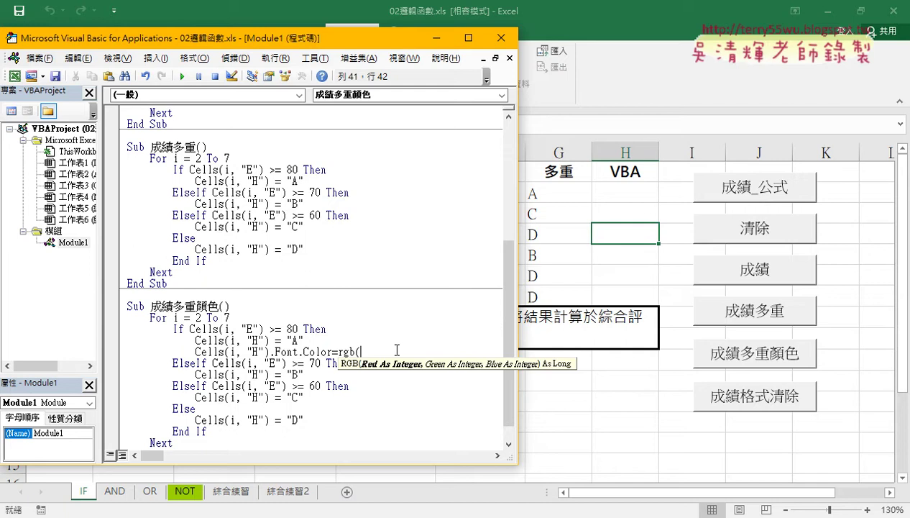
pyautogui.write('0')
pyautogui.write(',')
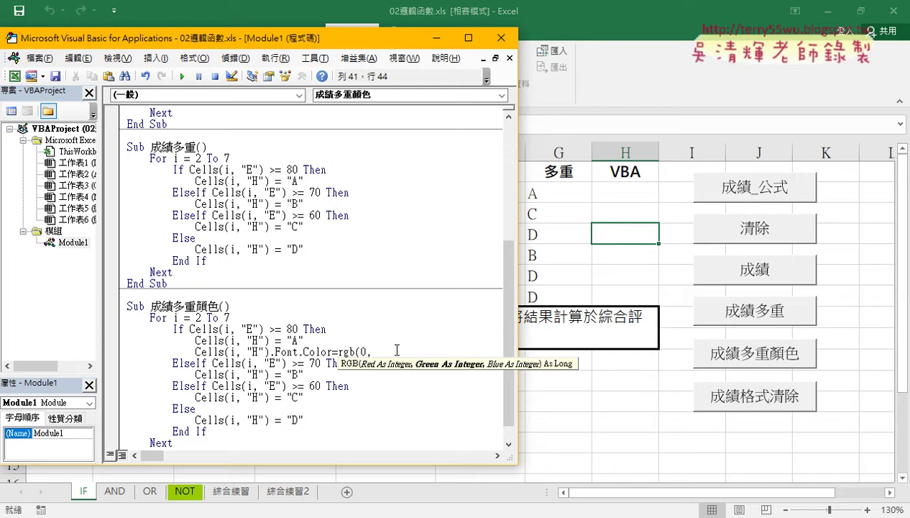
pyautogui.write('0')
pyautogui.write(',')
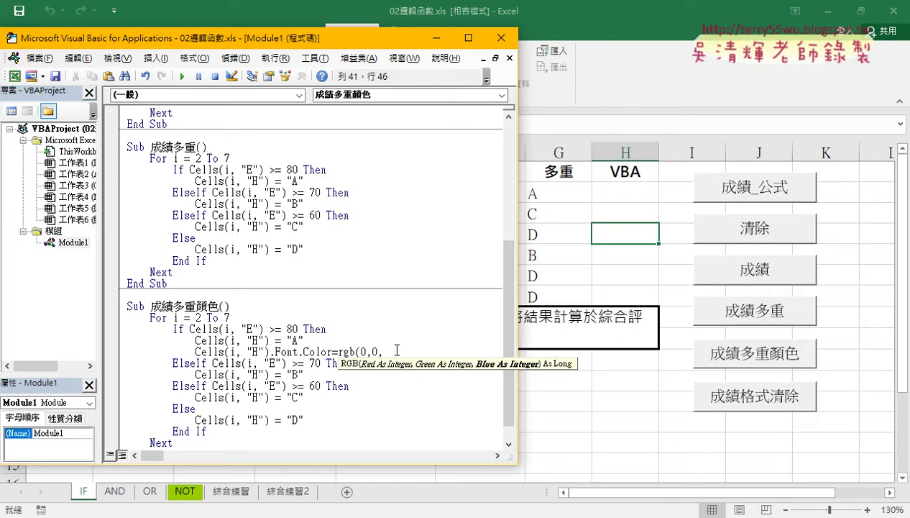
pyautogui.write('255')
pyautogui.write(')')
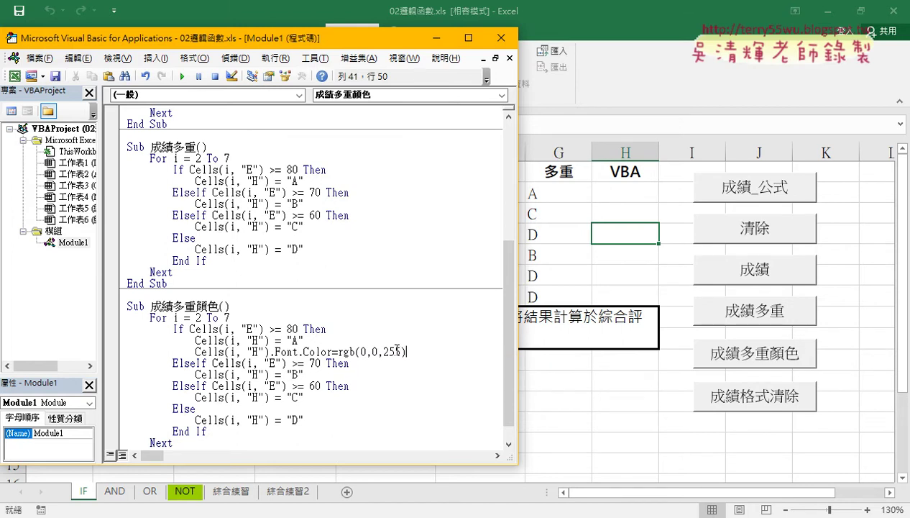
pyautogui.click(403, 383)
pyautogui.moveTo(429, 352); pyautogui.dragTo(350, 352)
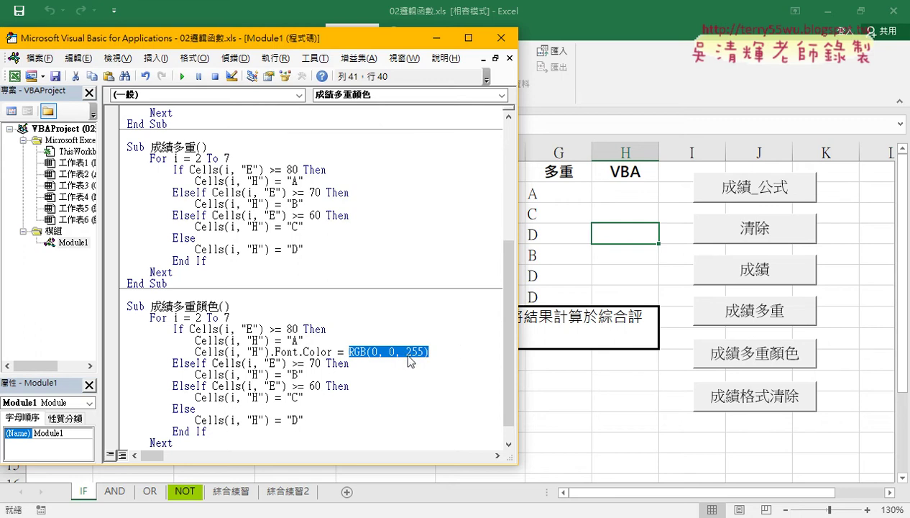
pyautogui.moveTo(195, 352); pyautogui.dragTo(427, 352)
# Run the macro, change the A-grade colour from RGB(0, 0, 255) to RGB(255, 0, 0), and rerun it
pyautogui.click(381, 336)
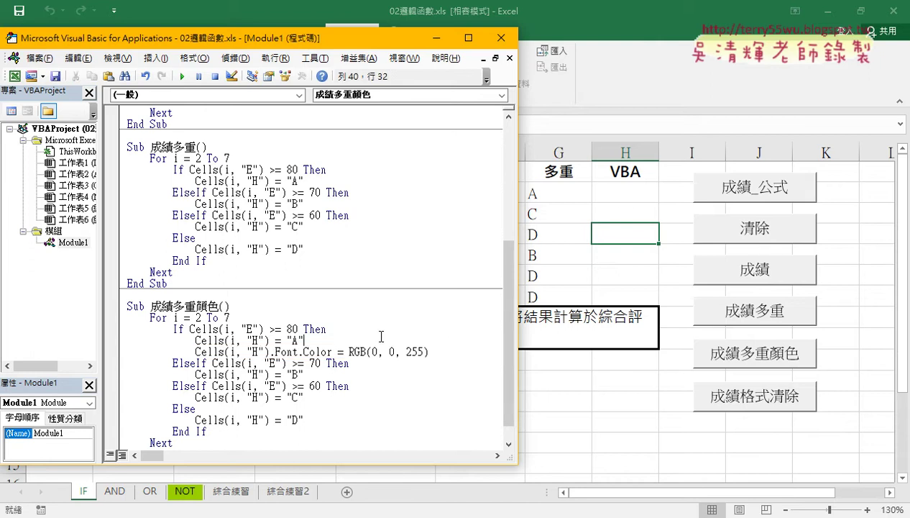
pyautogui.click(182, 76)
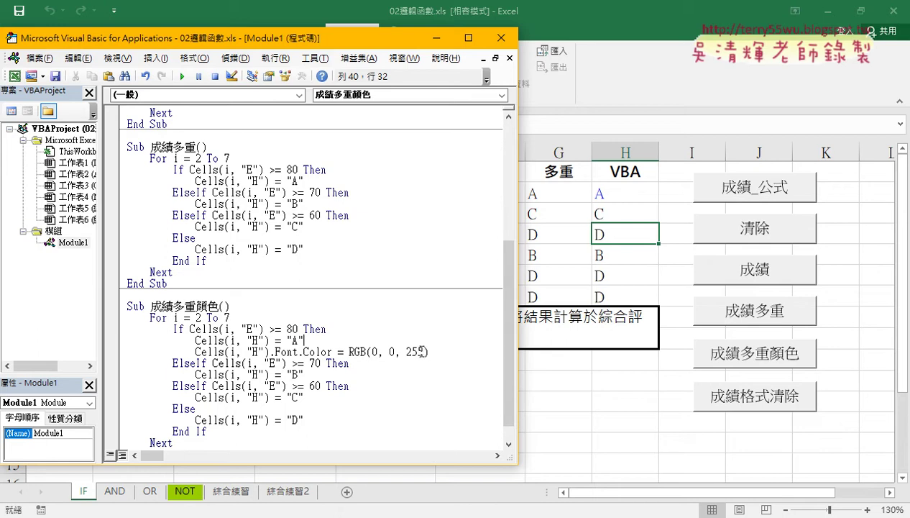
pyautogui.moveTo(425, 352)
pyautogui.mouseDown()
pyautogui.moveTo(374, 359)
pyautogui.moveTo(425, 352)
pyautogui.mouseUp()
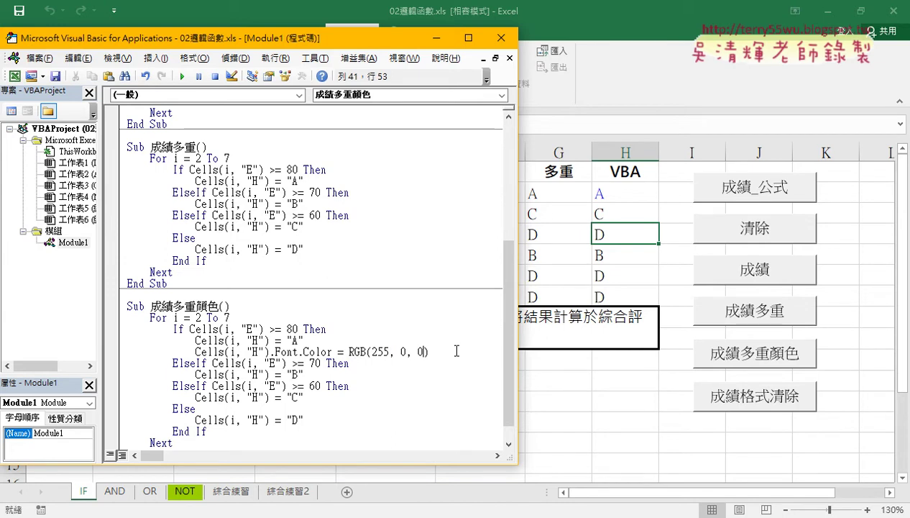
pyautogui.click(181, 77)
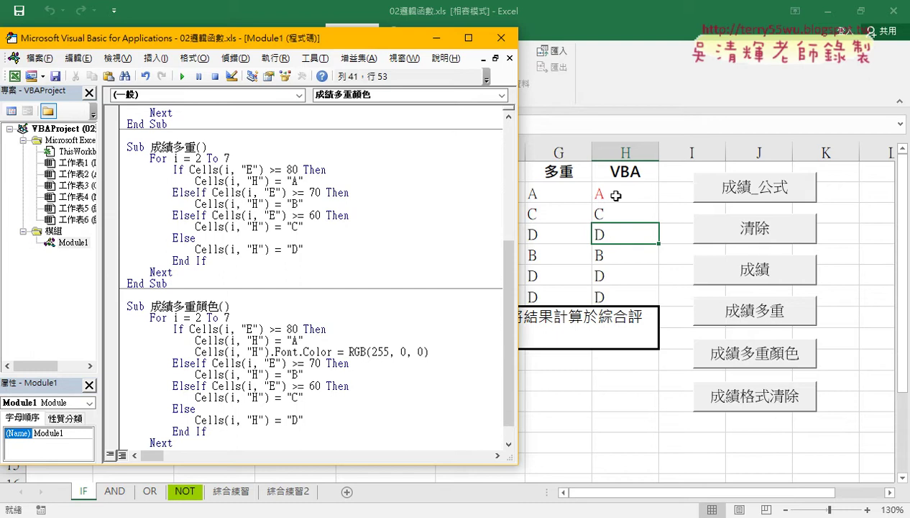
pyautogui.moveTo(429, 352); pyautogui.dragTo(349, 352)
# Add a new line under the B assignment starting Cells.Interior.Color
pyautogui.press('Return')
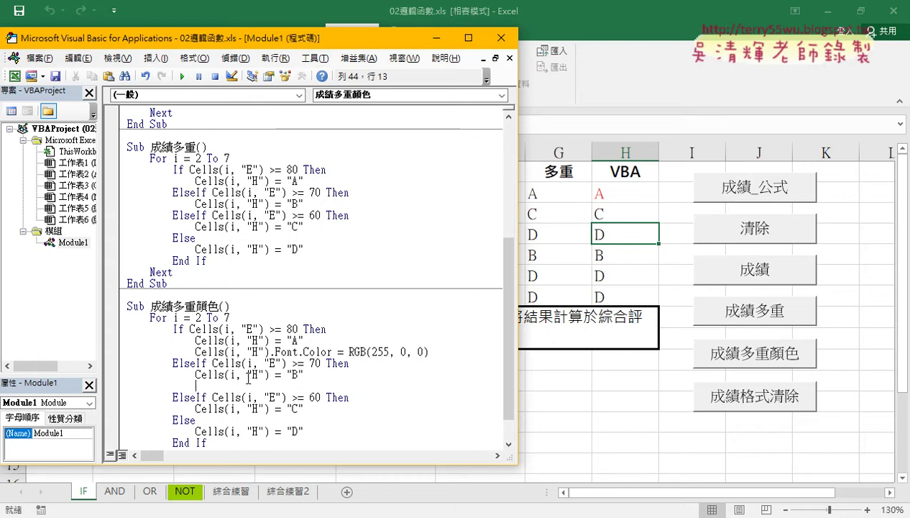
pyautogui.moveTo(223, 374)
pyautogui.mouseDown()
pyautogui.moveTo(195, 375)
pyautogui.moveTo(205, 386)
pyautogui.mouseUp()
pyautogui.write('Cells')
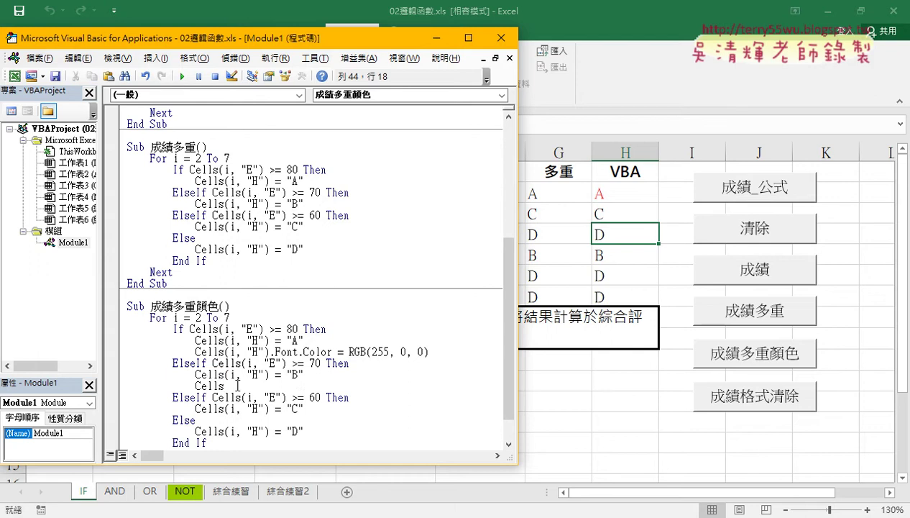
pyautogui.write('.')
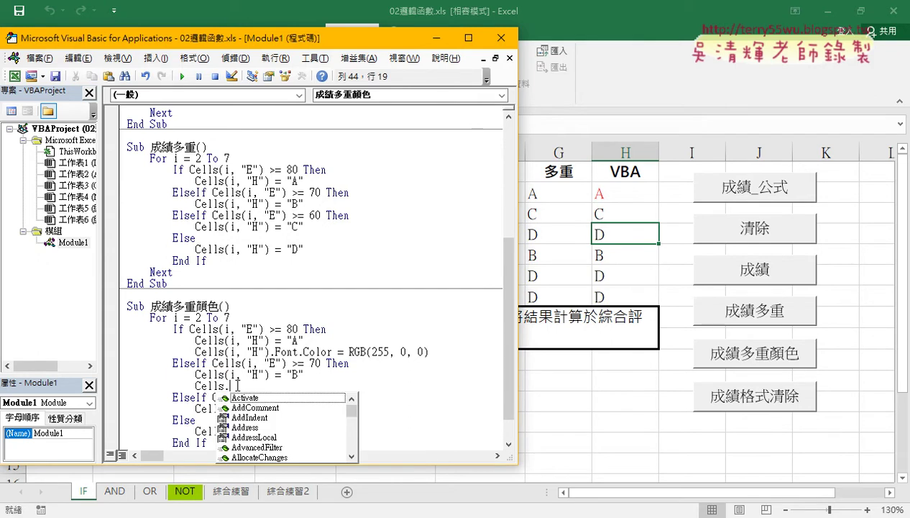
pyautogui.write('i')
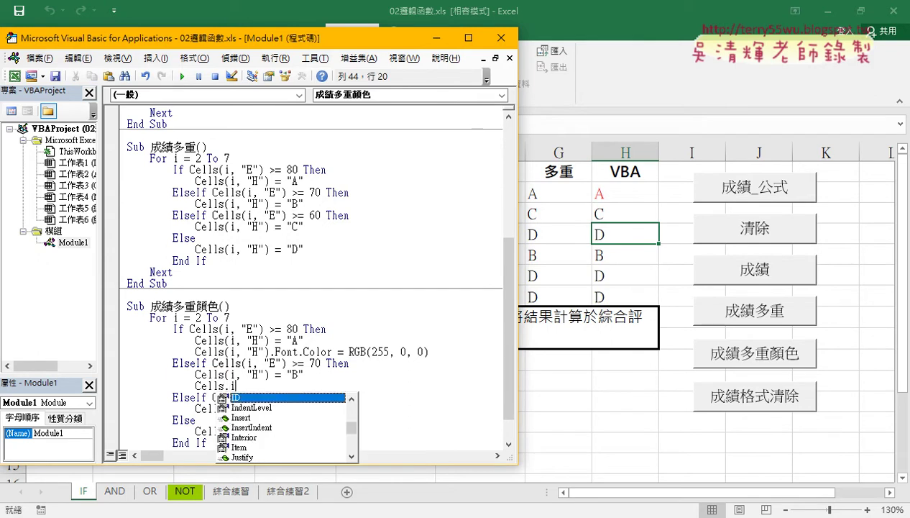
pyautogui.doubleClick(254, 438)
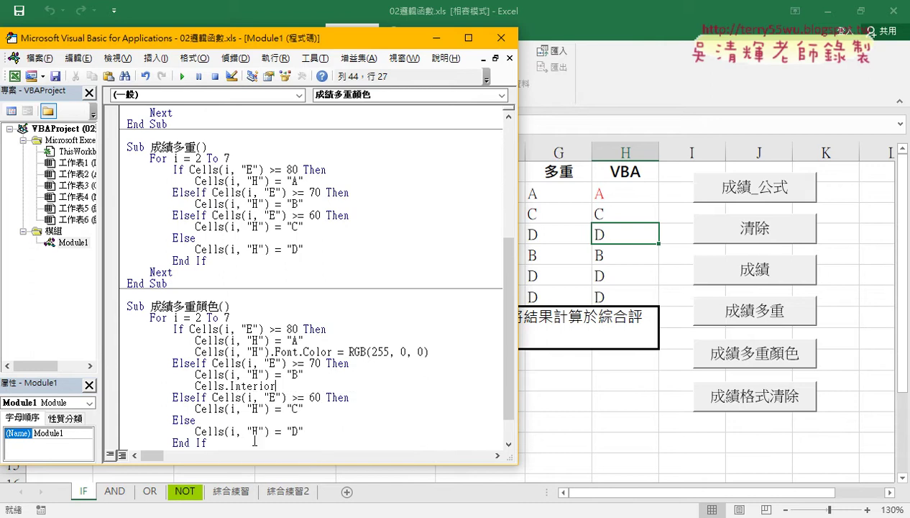
pyautogui.write('.')
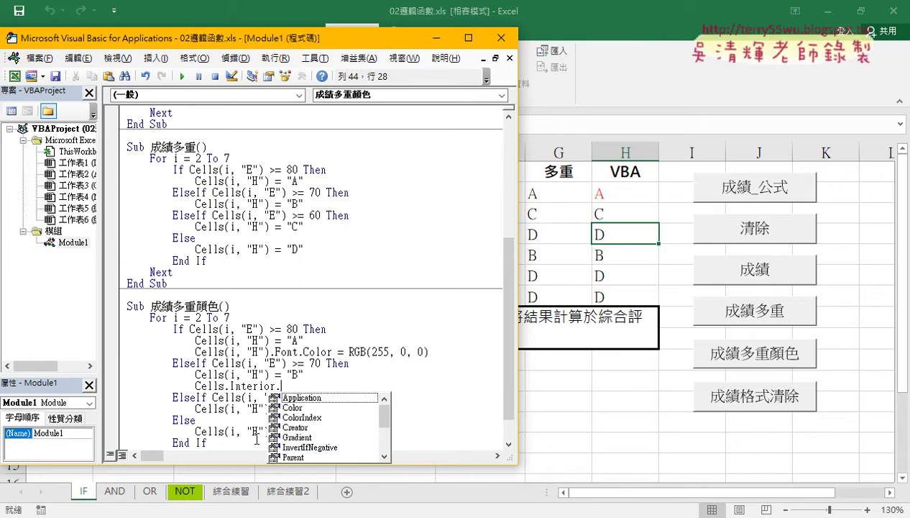
pyautogui.press('Down')
pyautogui.press('Down')
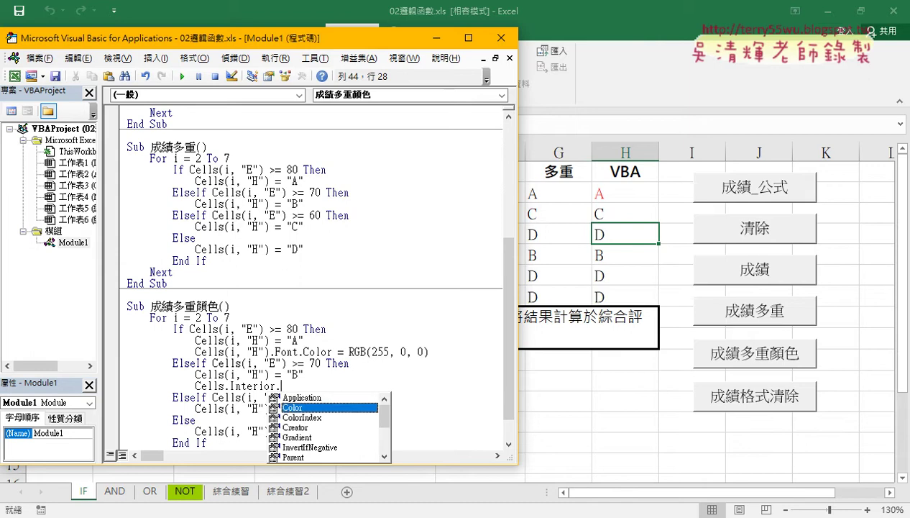
pyautogui.press('space')
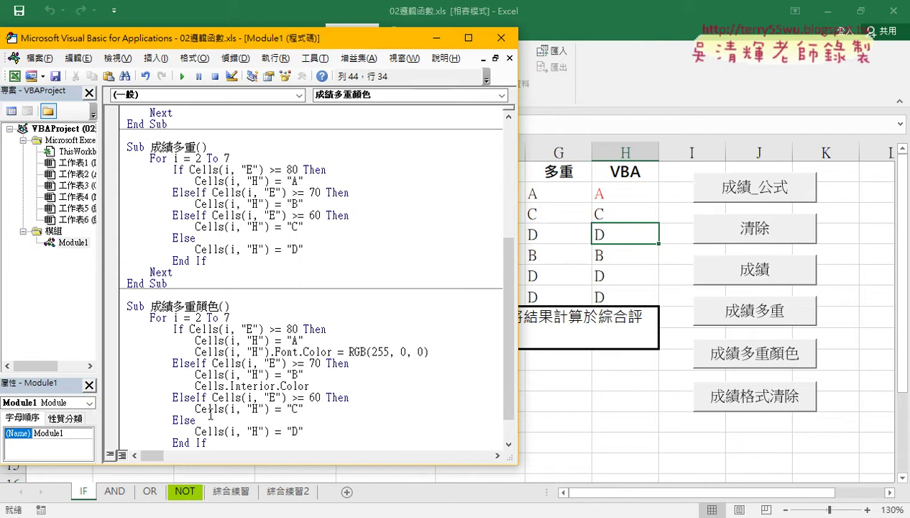
# Insert the (i, "H") reference and end the line with =rgb(, then return to the worksheet
pyautogui.moveTo(269, 374)
pyautogui.mouseDown()
pyautogui.moveTo(224, 374)
pyautogui.moveTo(225, 389)
pyautogui.mouseUp()
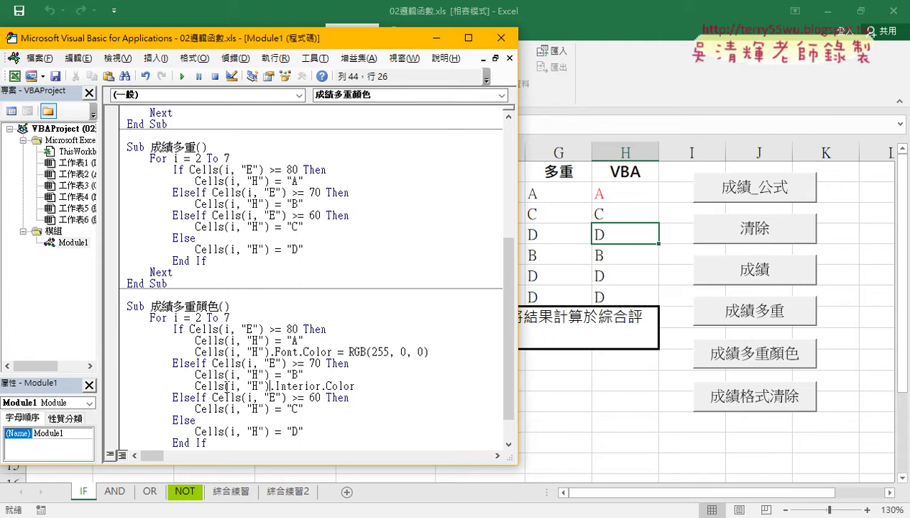
pyautogui.hotkey('shift', 'Left')
pyautogui.hotkey('shift', 'Left')
pyautogui.hotkey('shift', 'Left')
pyautogui.hotkey('shift', 'Left')
pyautogui.hotkey('shift', 'Left')
pyautogui.hotkey('shift', 'Left')
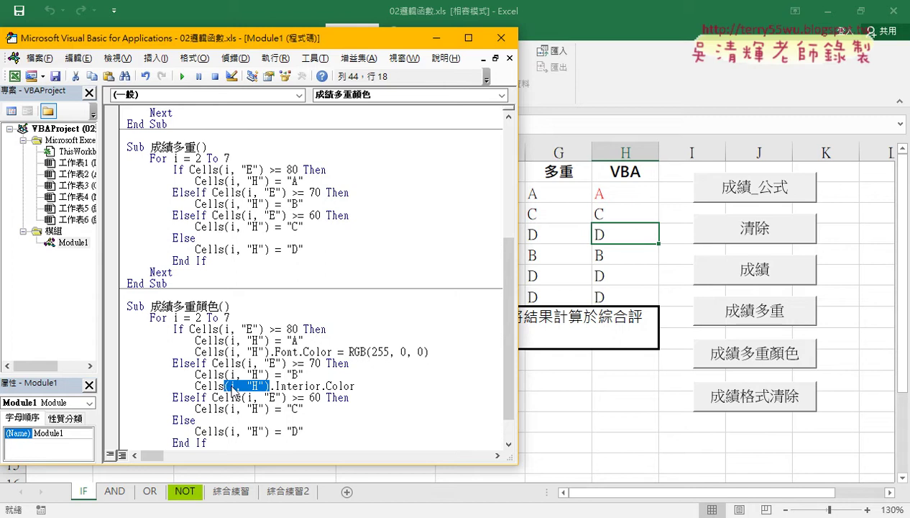
pyautogui.click(367, 386)
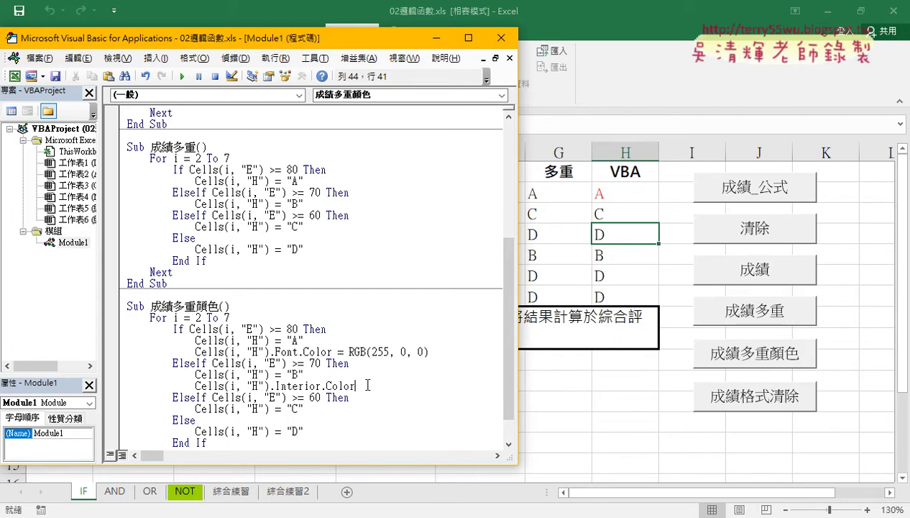
pyautogui.write('=')
pyautogui.write('rgb')
pyautogui.write('(')
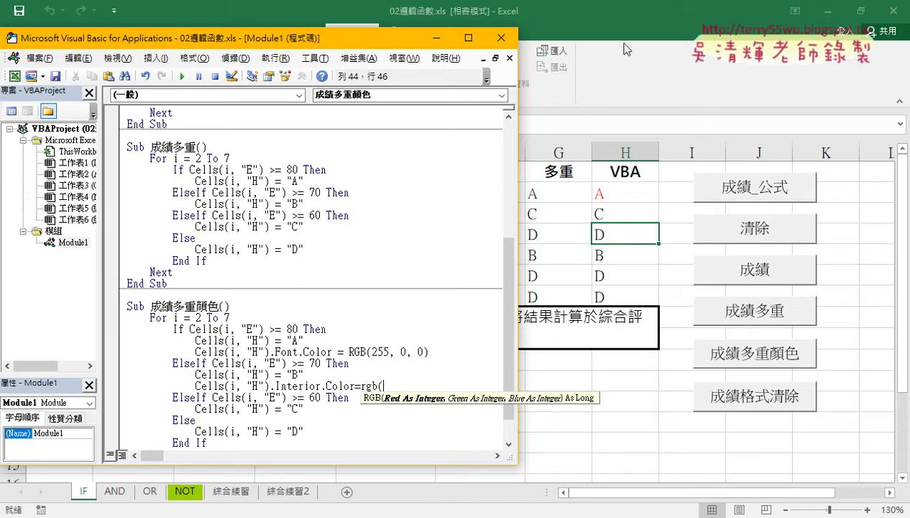
pyautogui.click(615, 22)
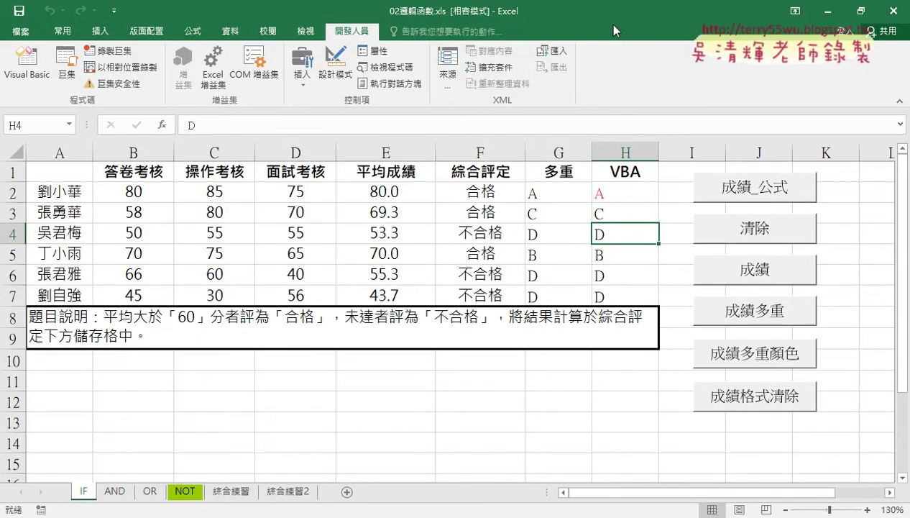
# Open More Colors under Fill Color, pick bright yellow, and read its RGB values
pyautogui.click(61, 32)
pyautogui.click(175, 78)
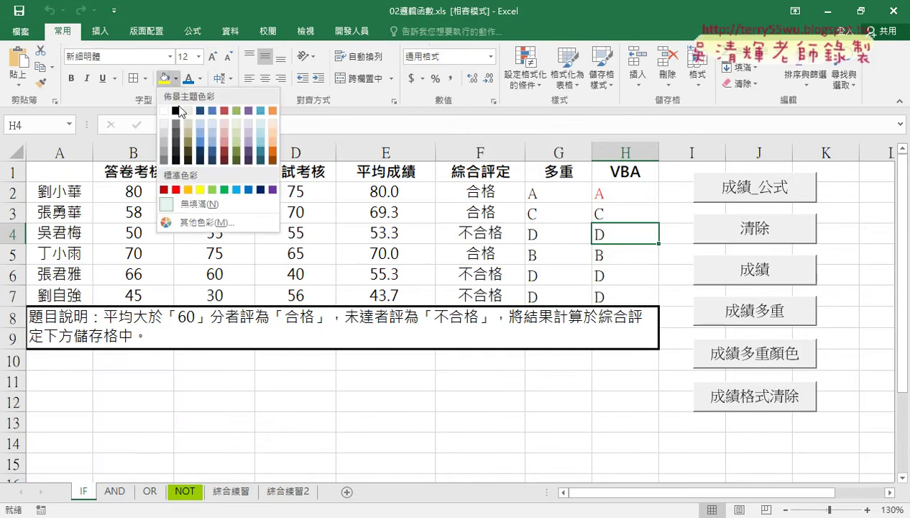
pyautogui.click(205, 222)
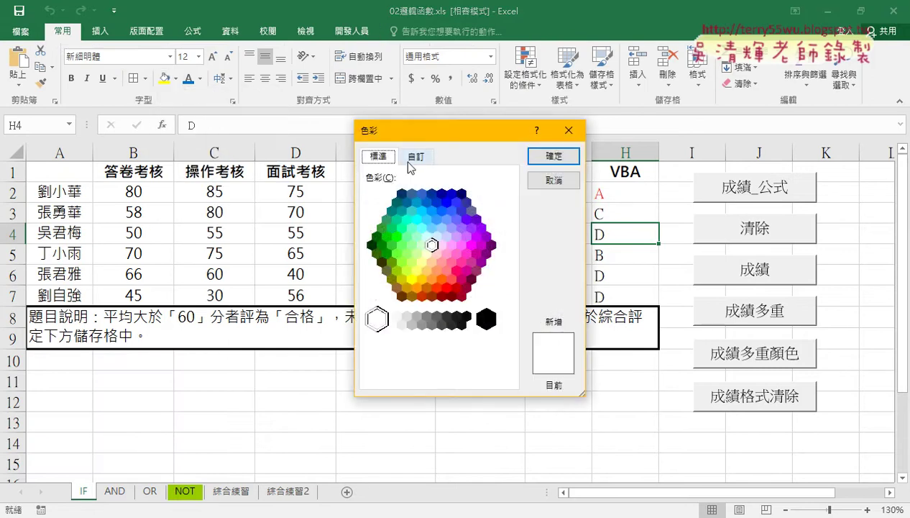
pyautogui.click(411, 278)
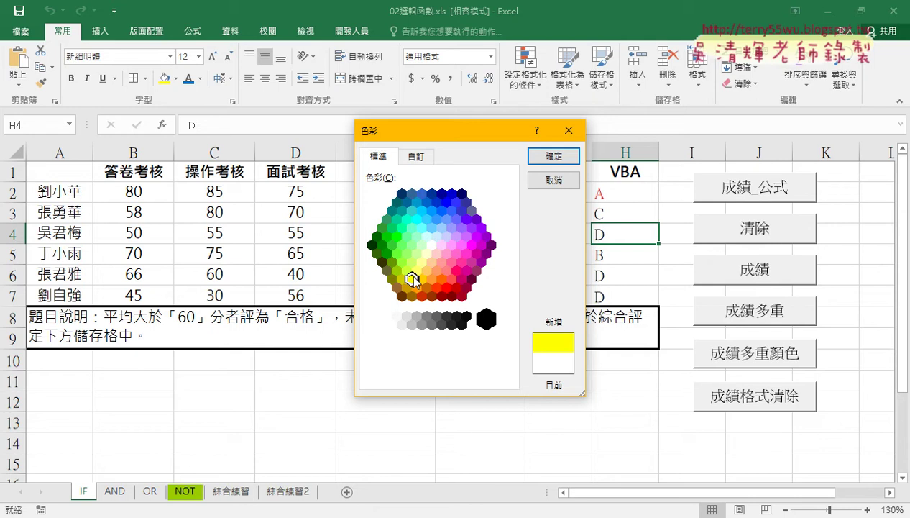
pyautogui.click(417, 157)
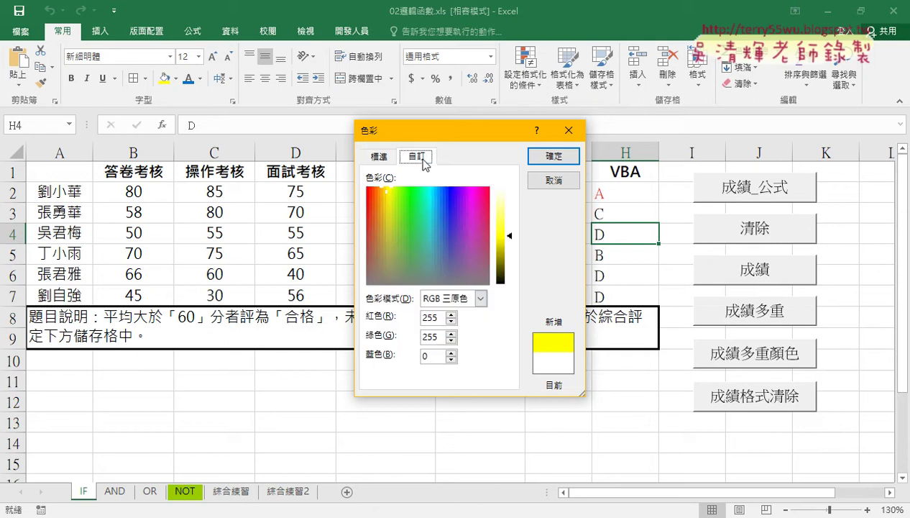
pyautogui.click(430, 317)
pyautogui.click(430, 337)
pyautogui.click(425, 356)
# Re-pick bright yellow, confirm it is 255, 255, 0, cancel, and reopen the VBA editor
pyautogui.click(513, 238)
pyautogui.moveTo(513, 238)
pyautogui.mouseDown()
pyautogui.moveTo(512, 214)
pyautogui.moveTo(510, 269)
pyautogui.moveTo(510, 247)
pyautogui.mouseUp()
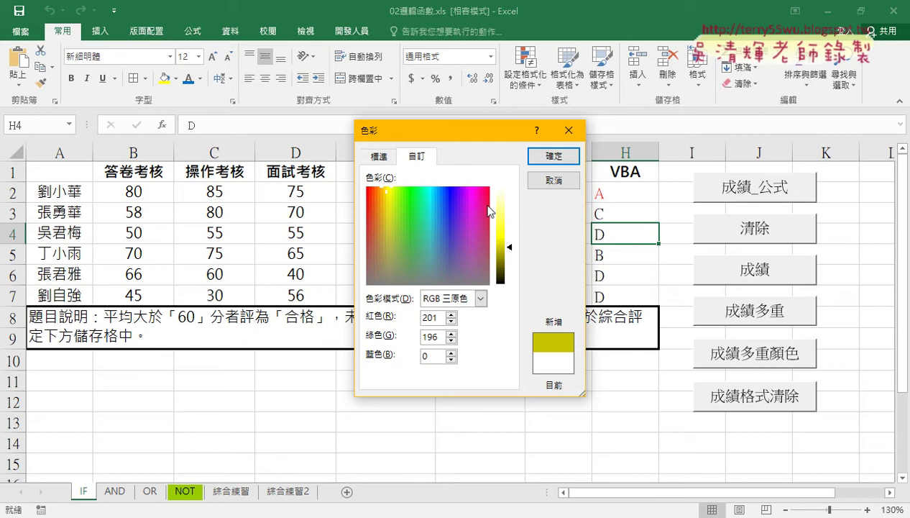
pyautogui.click(373, 156)
pyautogui.click(413, 277)
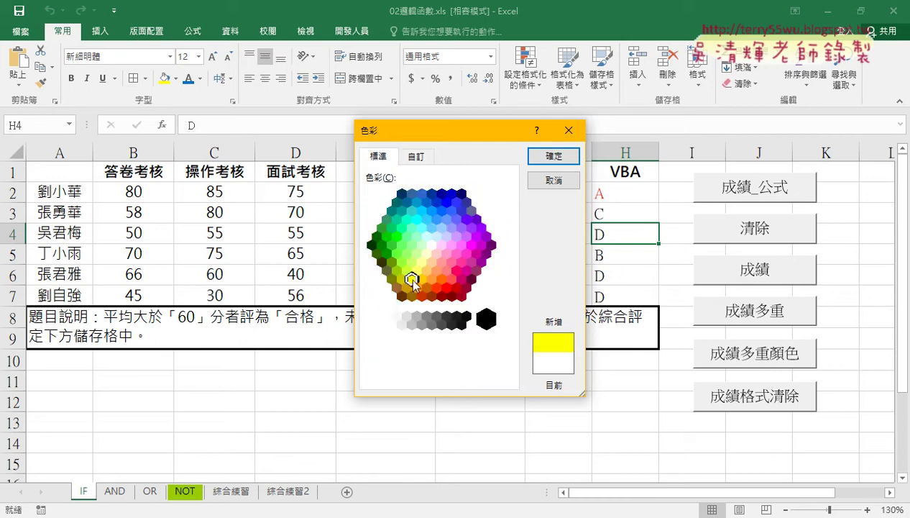
pyautogui.click(417, 156)
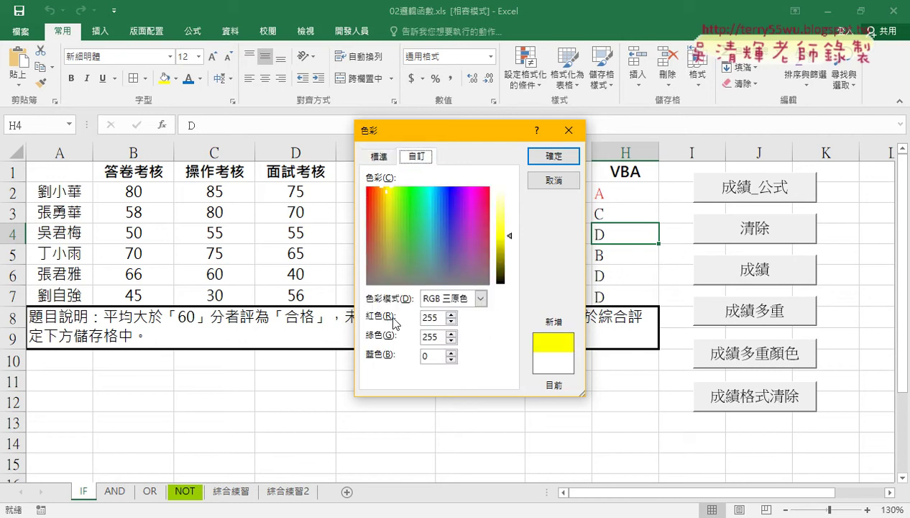
pyautogui.doubleClick(443, 337)
pyautogui.click(551, 181)
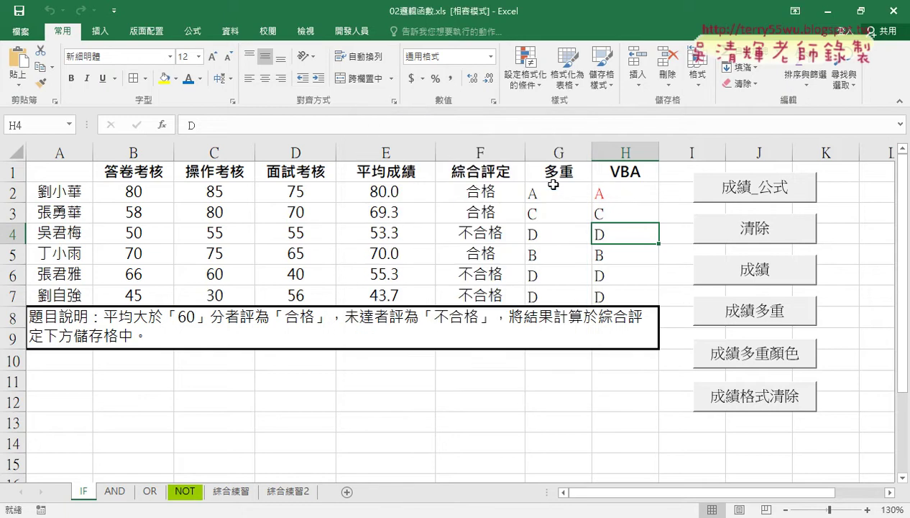
pyautogui.click(350, 31)
pyautogui.click(27, 63)
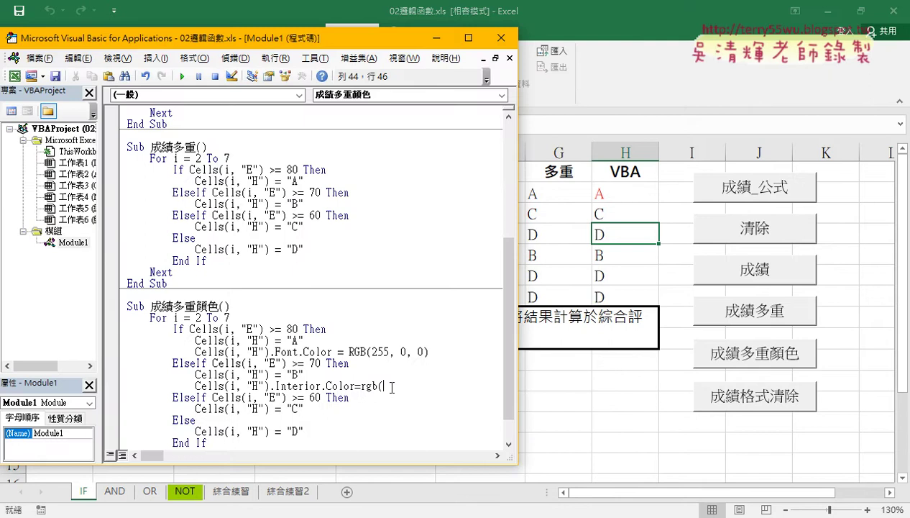
# Finish the B line as Cells(i, "H").Interior.Color = RGB(255, 255, 0) and run the macro
pyautogui.write('255,')
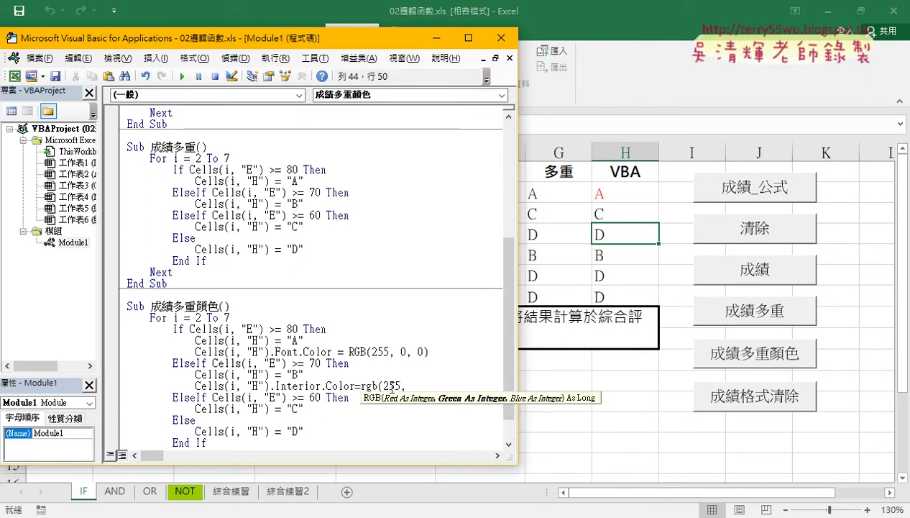
pyautogui.write('255,')
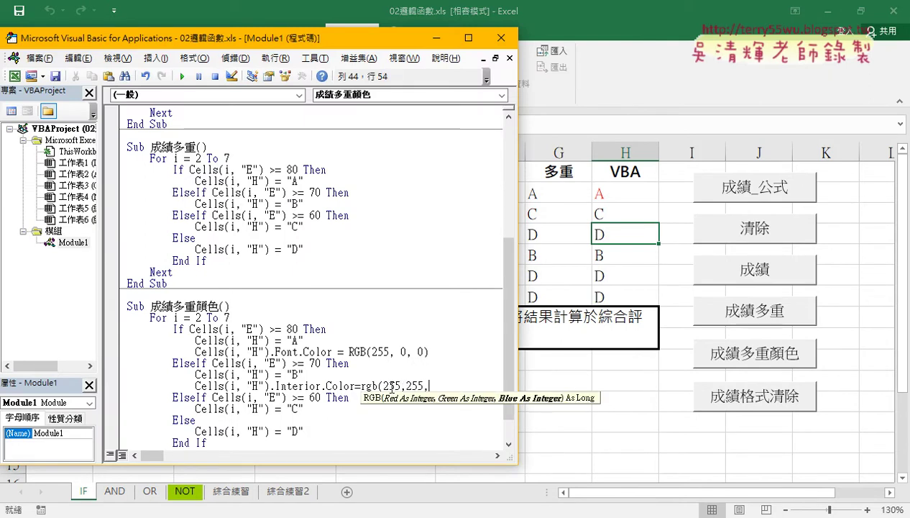
pyautogui.write('0)')
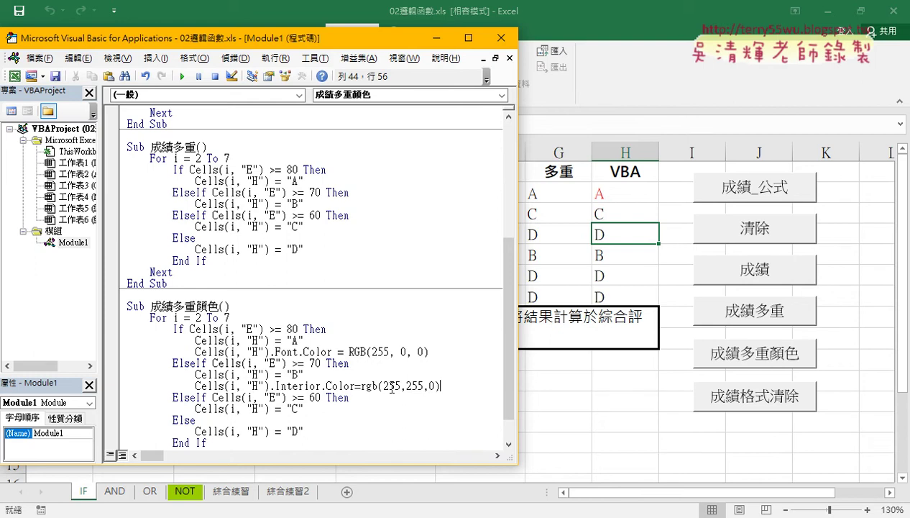
pyautogui.click(385, 406)
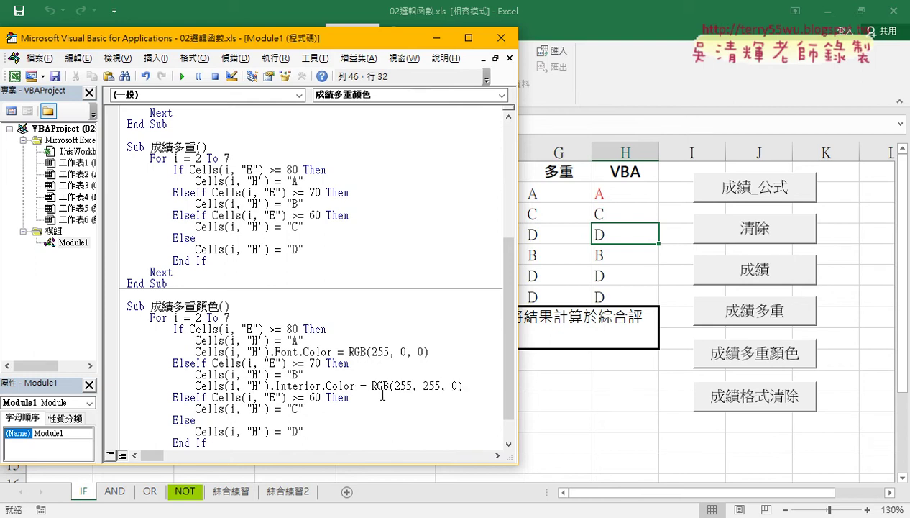
pyautogui.moveTo(280, 386); pyautogui.dragTo(326, 386)
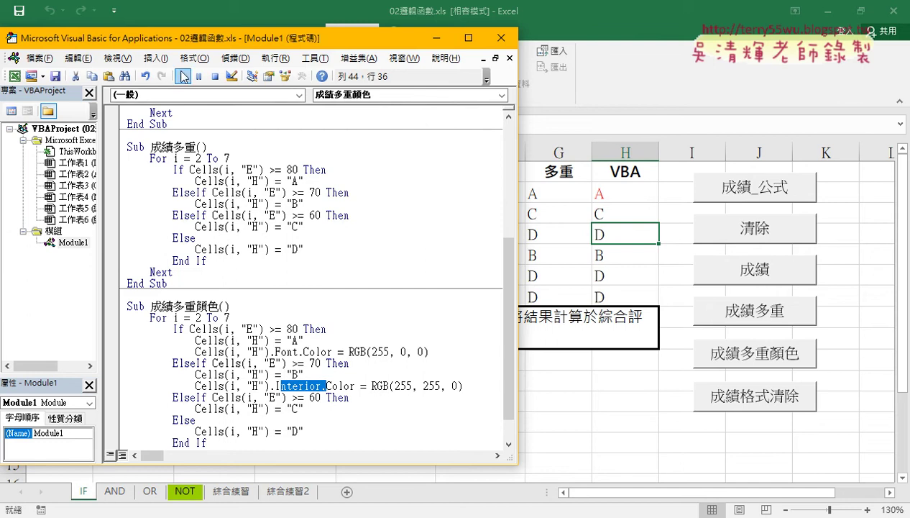
pyautogui.click(183, 77)
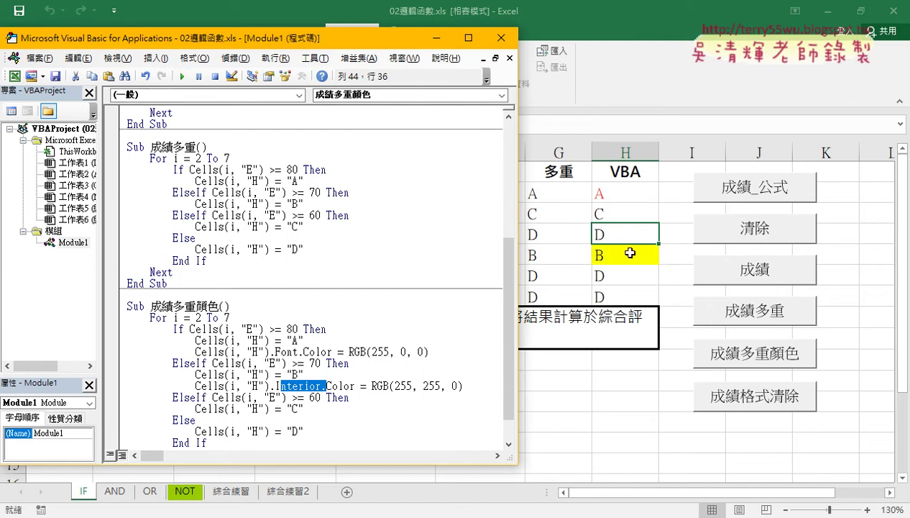
pyautogui.scroll(-1, 438, 309)
# Add a new line under the C assignment starting Cells.Borders
pyautogui.click(328, 374)
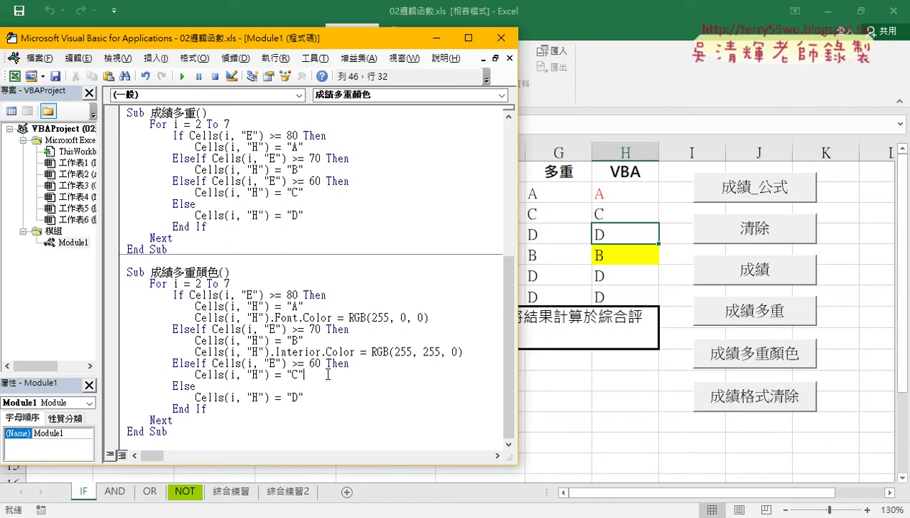
pyautogui.press('Return')
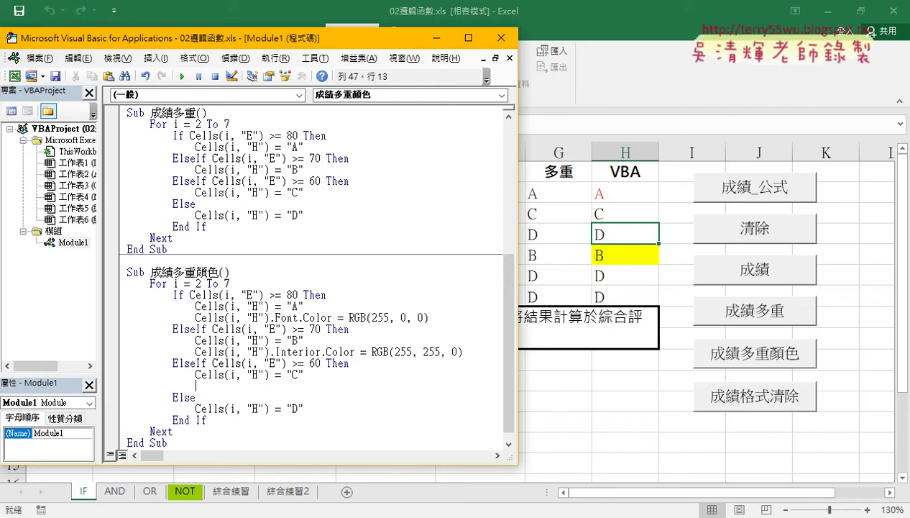
pyautogui.moveTo(196, 351); pyautogui.dragTo(224, 351)
pyautogui.hotkey('ctrl', 'c')
pyautogui.click(209, 386)
pyautogui.hotkey('ctrl', 'v')
pyautogui.write('.')
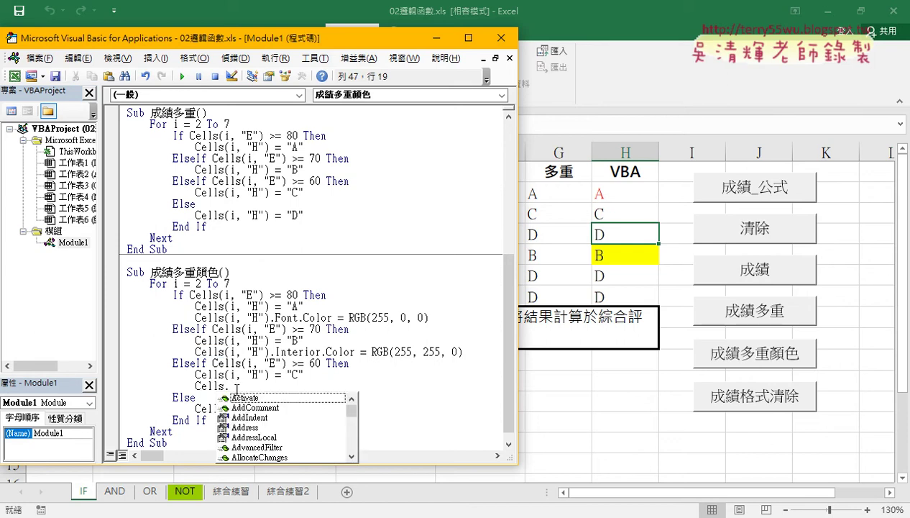
pyautogui.write('B')
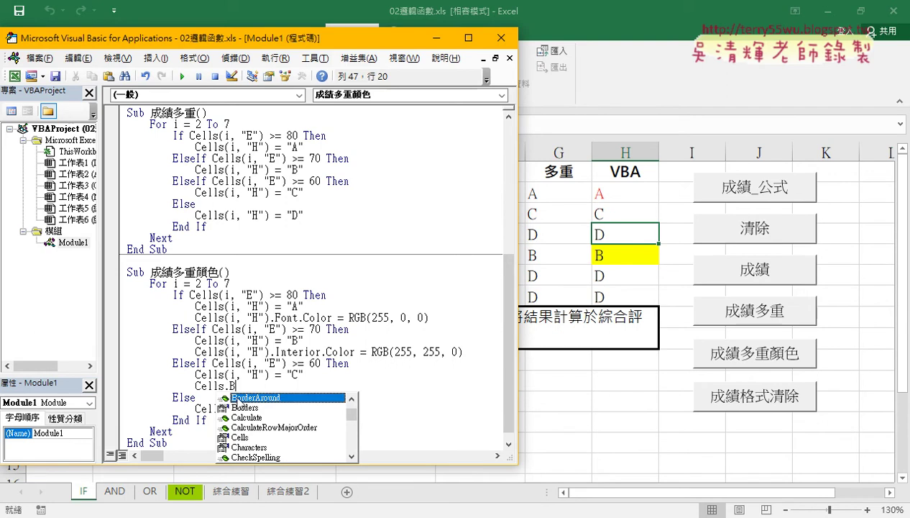
pyautogui.doubleClick(242, 408)
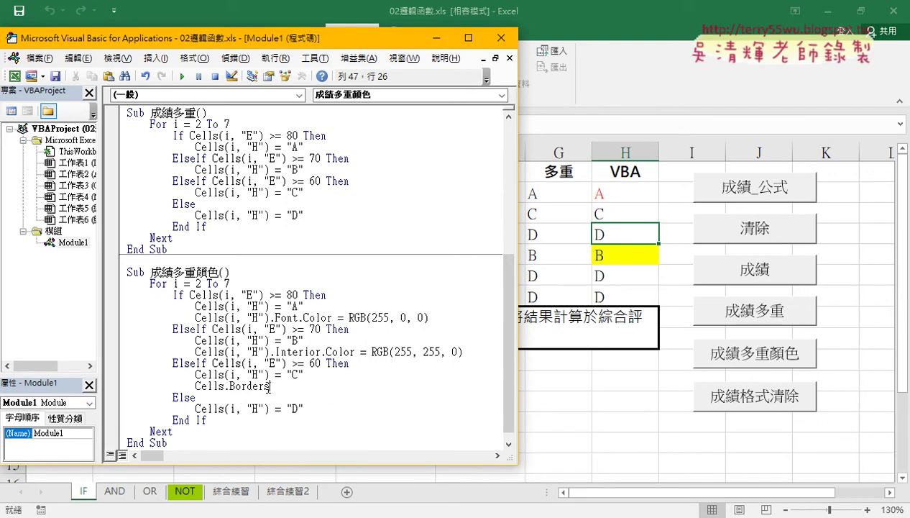
pyautogui.moveTo(270, 386); pyautogui.dragTo(264, 385)
# Complete it as Borders.Color = RGB(255, 0, 0), run the macro, and check the sheet
pyautogui.click(282, 382)
pyautogui.write('.')
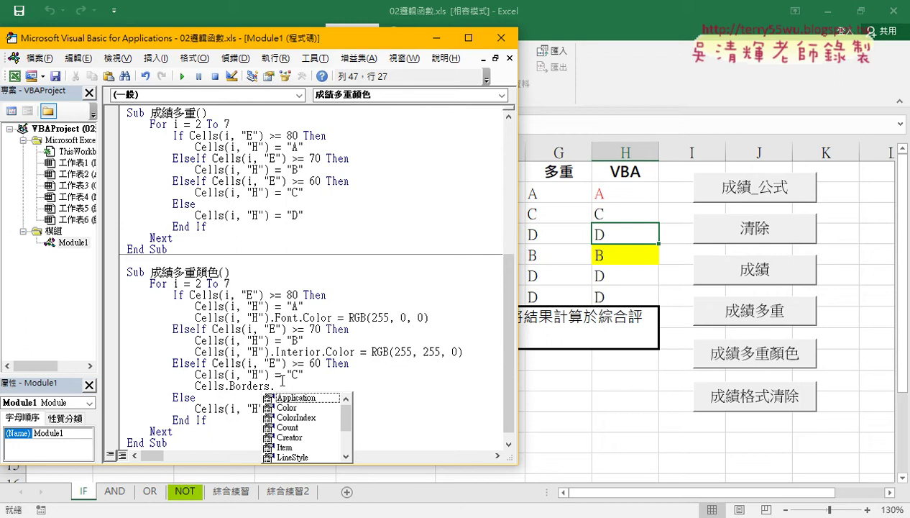
pyautogui.press('Down')
pyautogui.write('=')
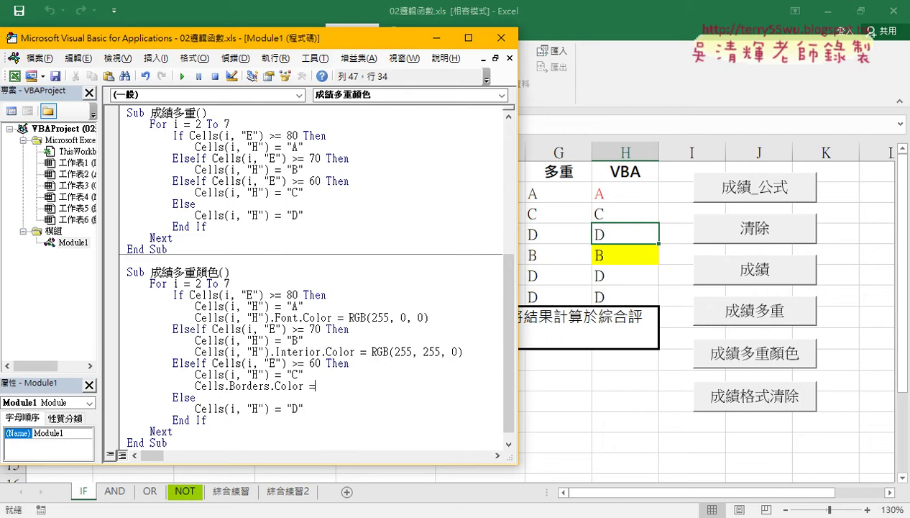
pyautogui.write('rgb')
pyautogui.write('(255')
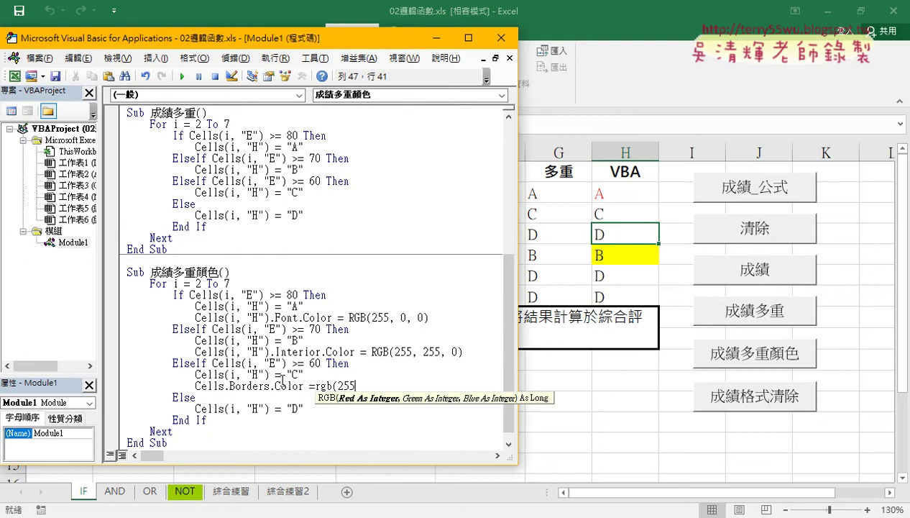
pyautogui.write(',0,')
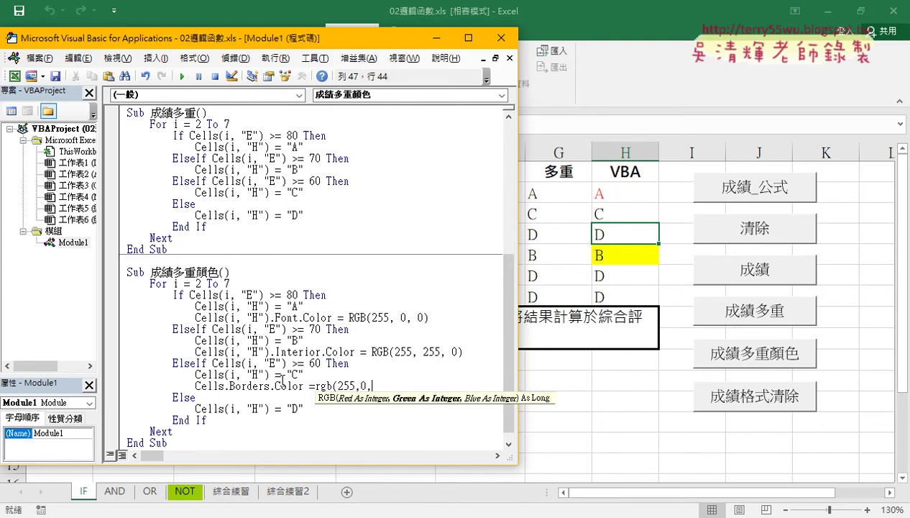
pyautogui.write('0)')
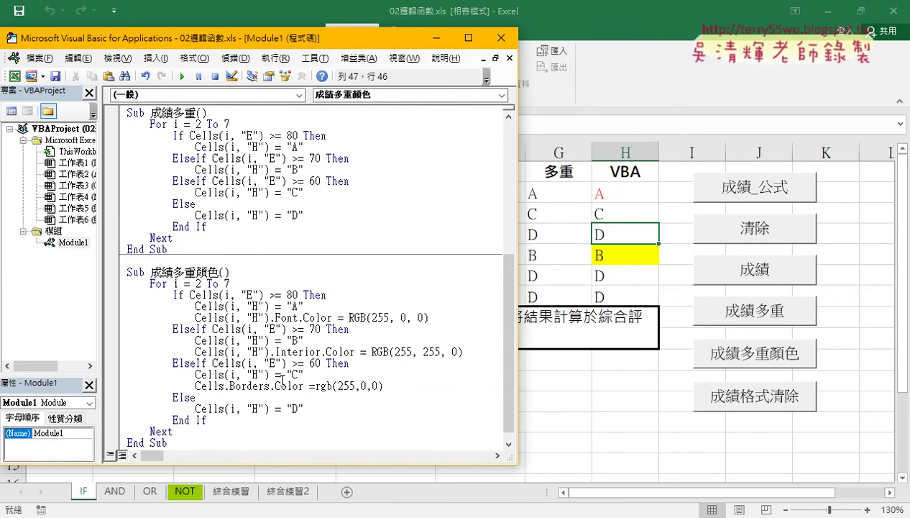
pyautogui.moveTo(270, 374)
pyautogui.mouseDown()
pyautogui.moveTo(226, 375)
pyautogui.moveTo(226, 388)
pyautogui.mouseUp()
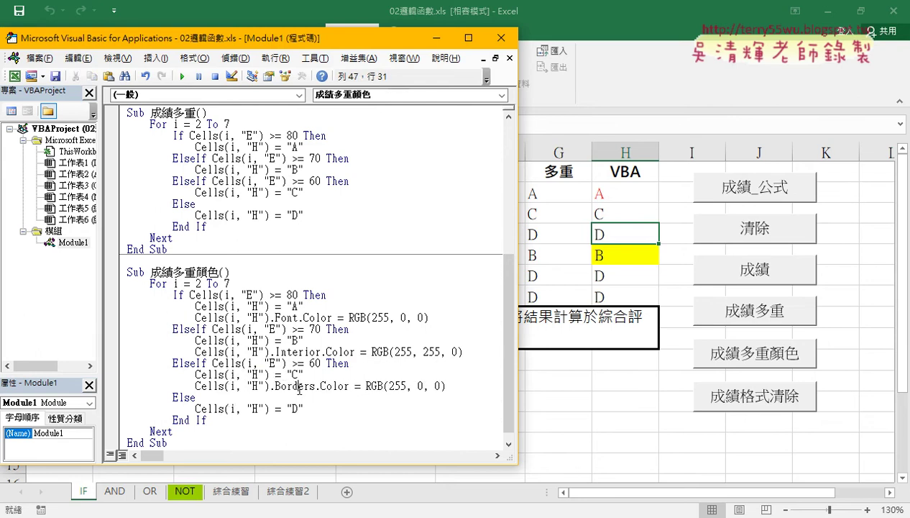
pyautogui.click(181, 77)
pyautogui.click(687, 288)
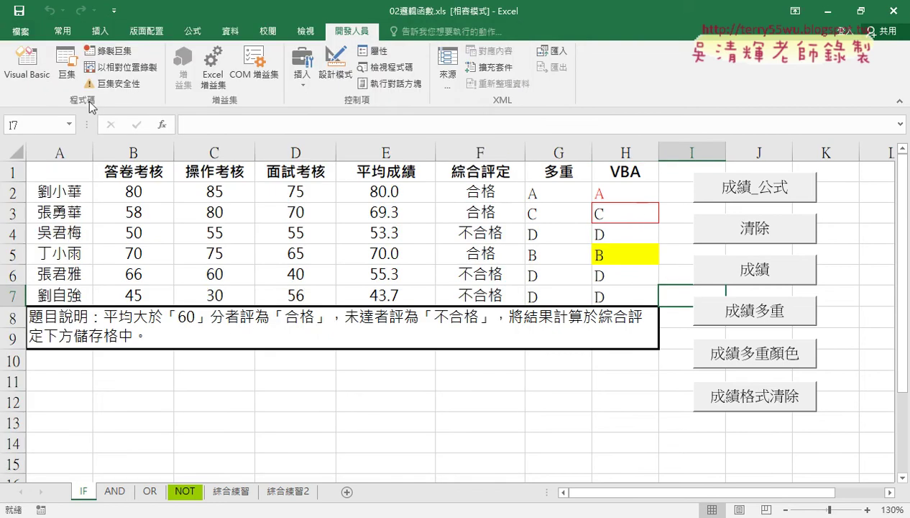
pyautogui.click(27, 64)
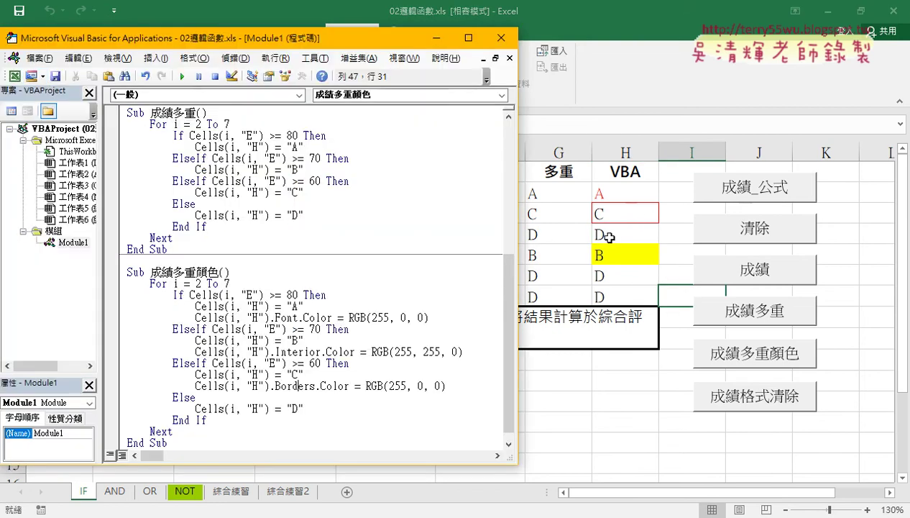
# Start a bold line under Cells(i, "H") = "D" using Cells.Font.Bold and =true
pyautogui.click(309, 409)
pyautogui.press('Return')
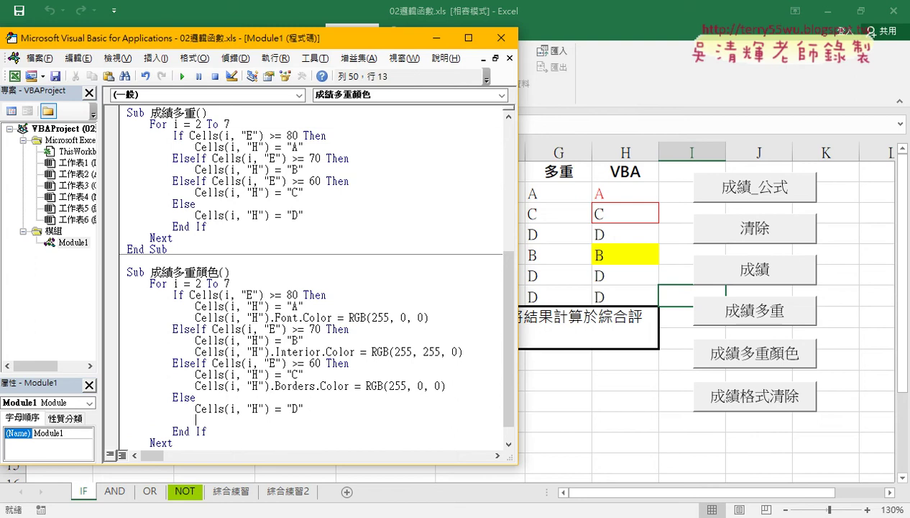
pyautogui.moveTo(225, 407); pyautogui.dragTo(195, 408)
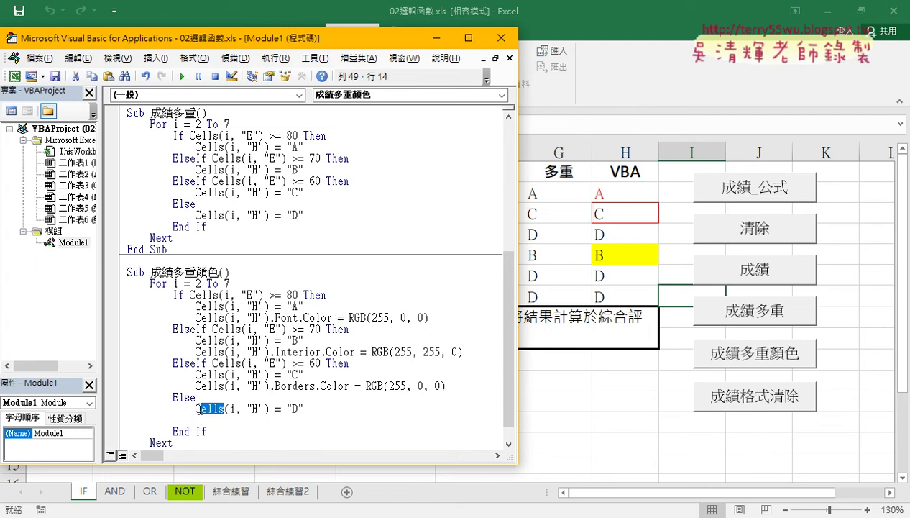
pyautogui.hotkey('ctrl', 'c')
pyautogui.click(201, 420)
pyautogui.hotkey('ctrl', 'v')
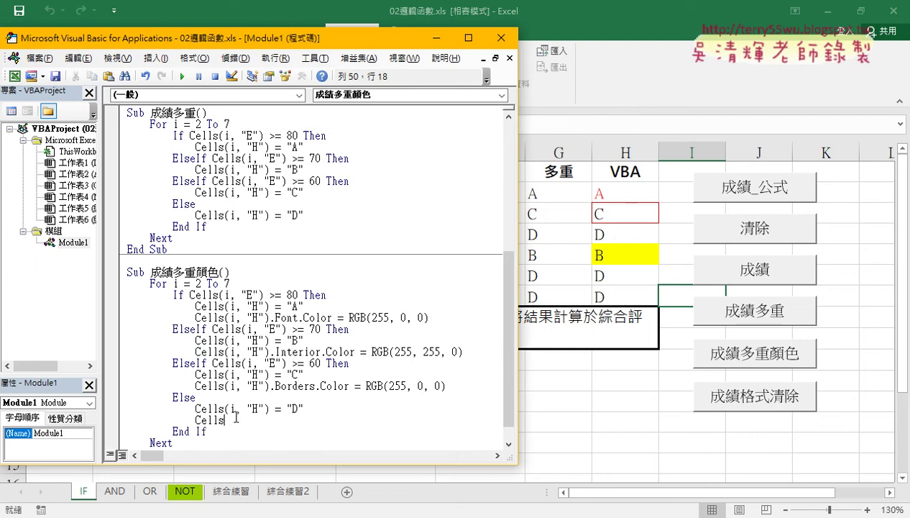
pyautogui.write('.')
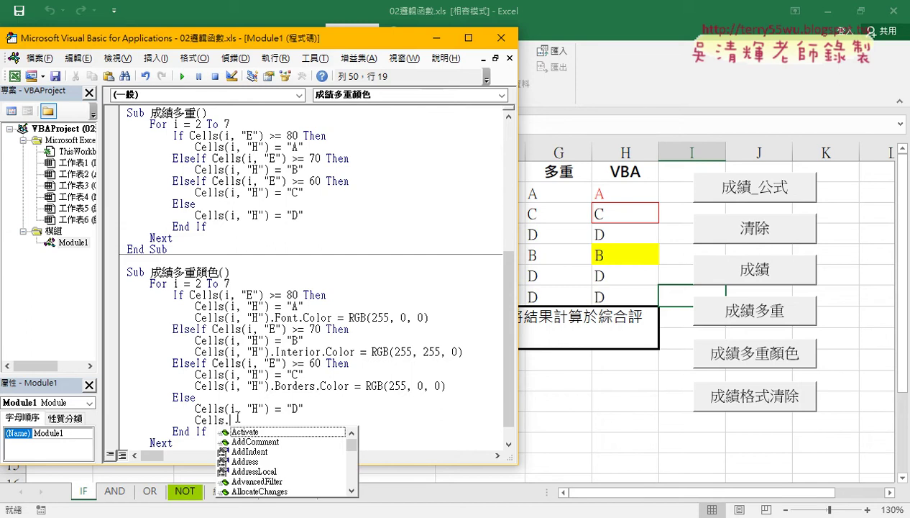
pyautogui.write('fo')
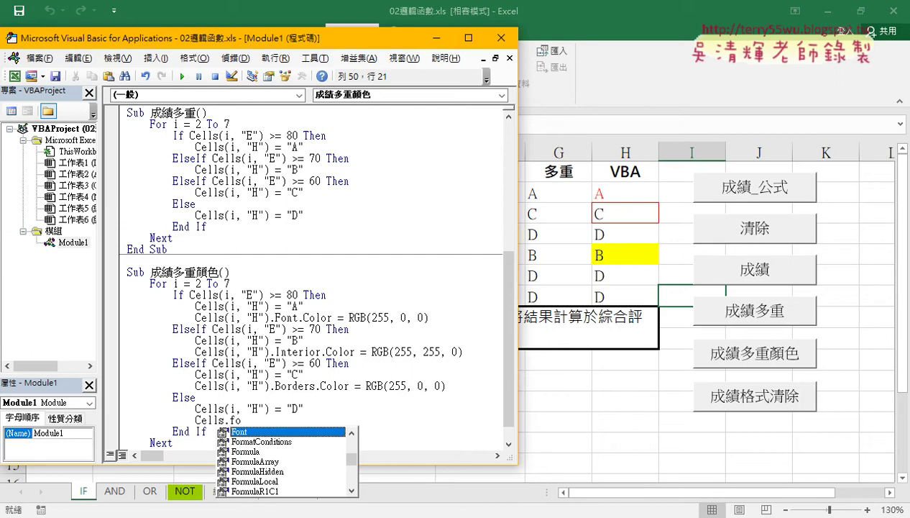
pyautogui.press('Tab')
pyautogui.write('.')
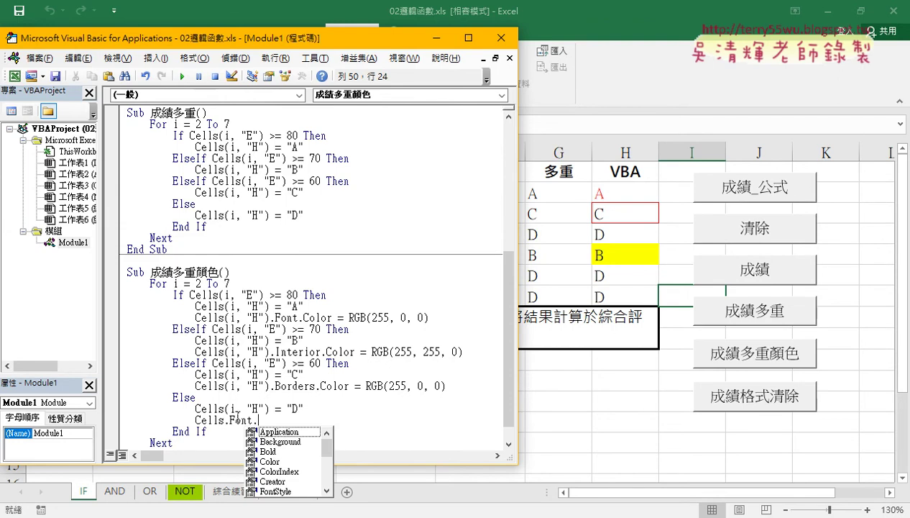
pyautogui.click(272, 451)
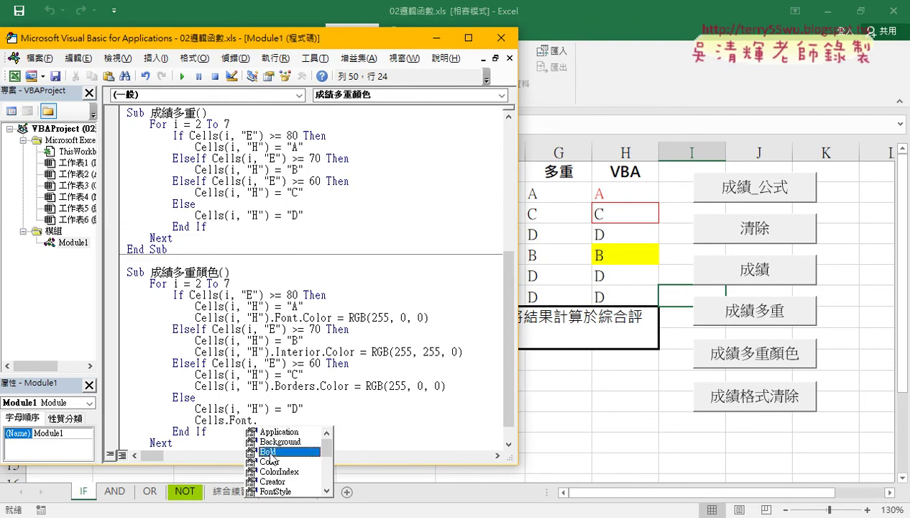
pyautogui.doubleClick(274, 452)
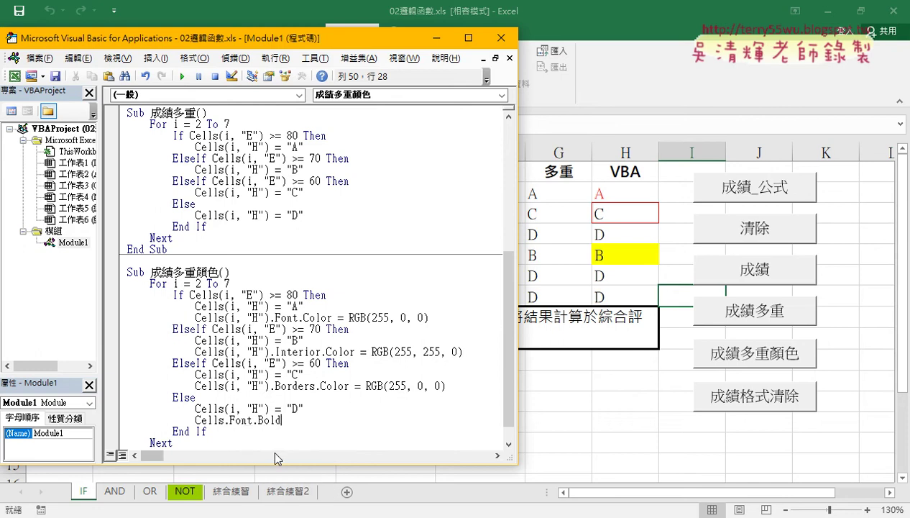
pyautogui.moveTo(237, 408)
pyautogui.mouseDown()
pyautogui.moveTo(224, 408)
pyautogui.moveTo(223, 420)
pyautogui.mouseUp()
pyautogui.click(330, 420)
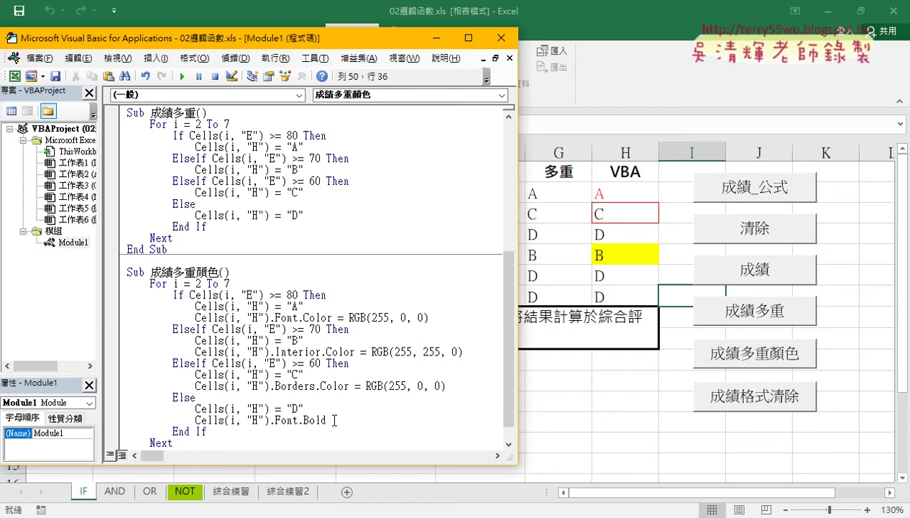
pyautogui.write('=')
pyautogui.write('tru')
pyautogui.write('e')
# Rework the new line so it reads Cells(i, "H").Font.Bold = True
pyautogui.moveTo(268, 420); pyautogui.dragTo(224, 420)
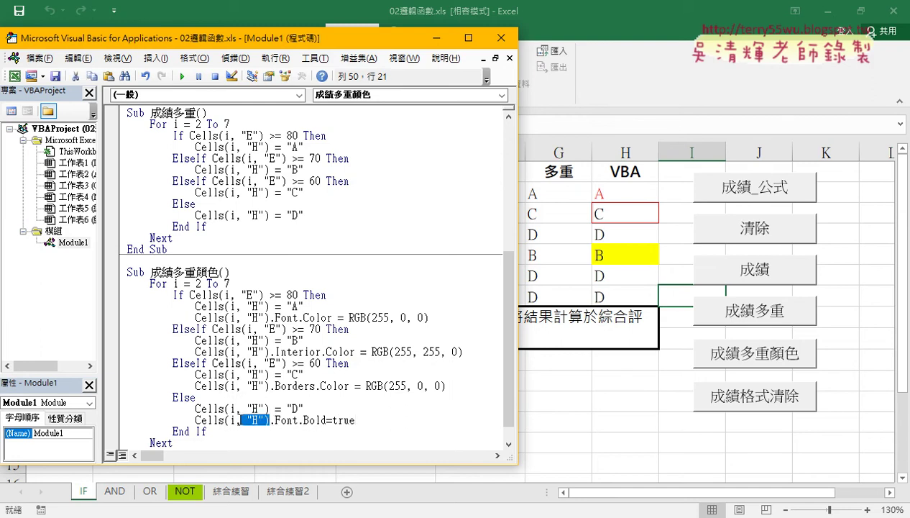
pyautogui.press('Delete')
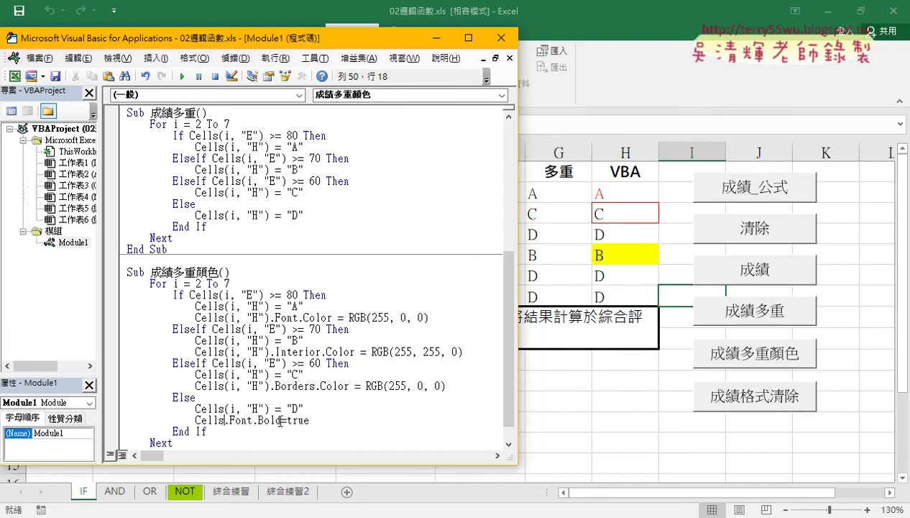
pyautogui.moveTo(281, 420); pyautogui.dragTo(363, 419)
pyautogui.press('Delete')
pyautogui.write('=')
pyautogui.press('BackSpace')
pyautogui.press('BackSpace')
pyautogui.press('BackSpace')
pyautogui.press('BackSpace')
pyautogui.press('BackSpace')
pyautogui.press('BackSpace')
pyautogui.write('.')
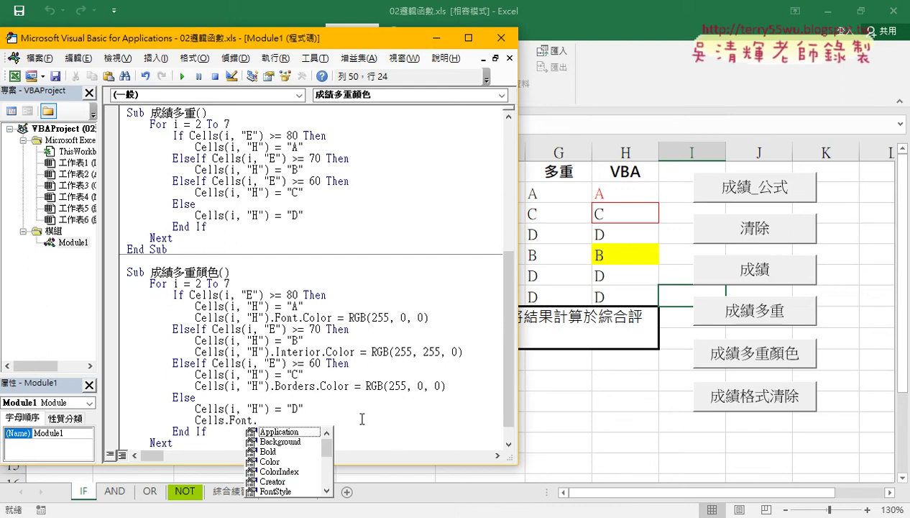
pyautogui.write('bo')
pyautogui.press('Tab')
pyautogui.write('=')
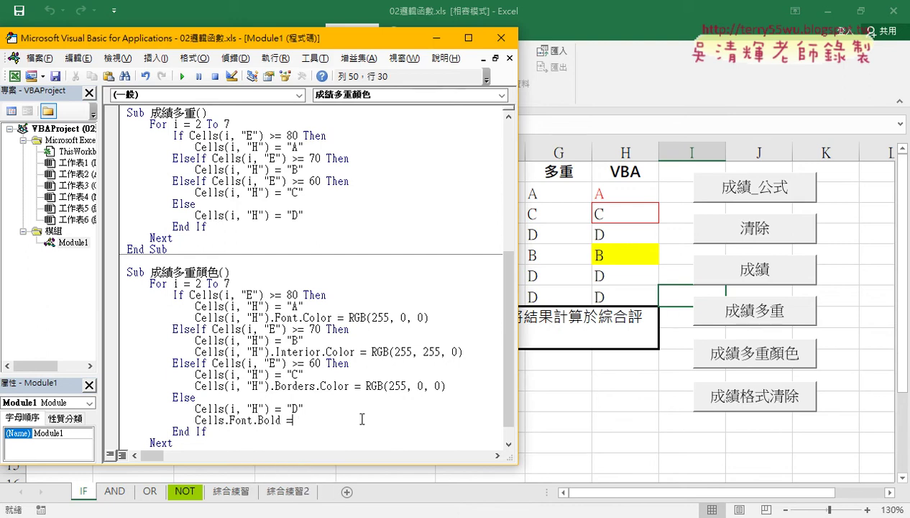
pyautogui.write('true')
pyautogui.moveTo(269, 408); pyautogui.dragTo(225, 408)
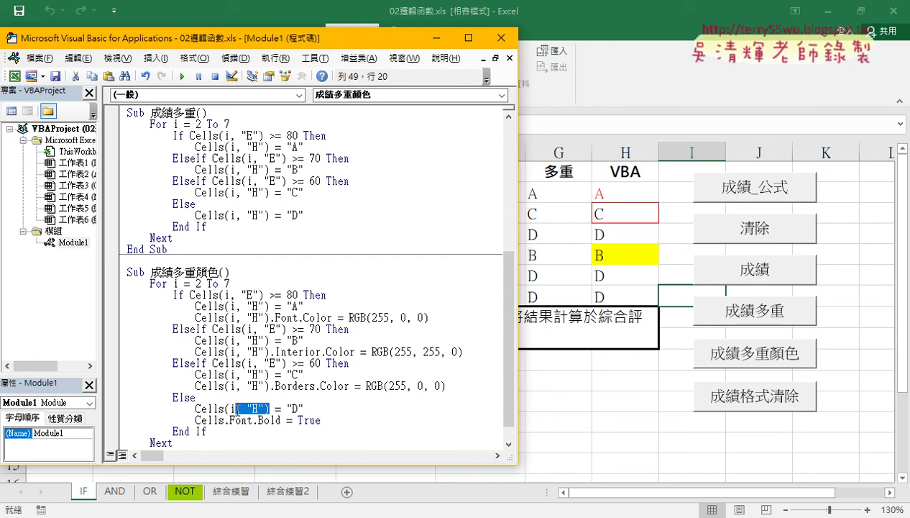
pyautogui.hotkey('ctrl', 'c')
pyautogui.click(228, 420)
pyautogui.hotkey('ctrl', 'v')
pyautogui.click(385, 421)
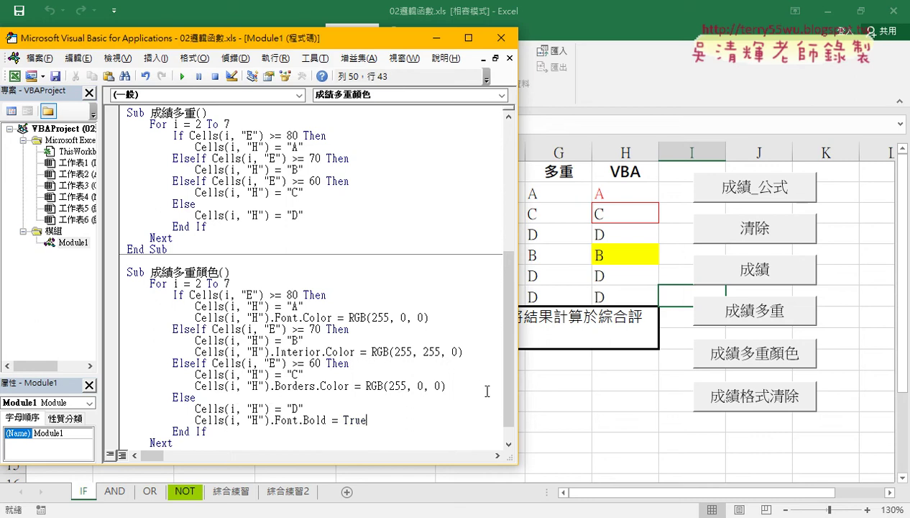
# Review the four formatting lines and run the macro so D grades in H4, H6, H7 turn bold
pyautogui.moveTo(430, 317); pyautogui.dragTo(195, 317)
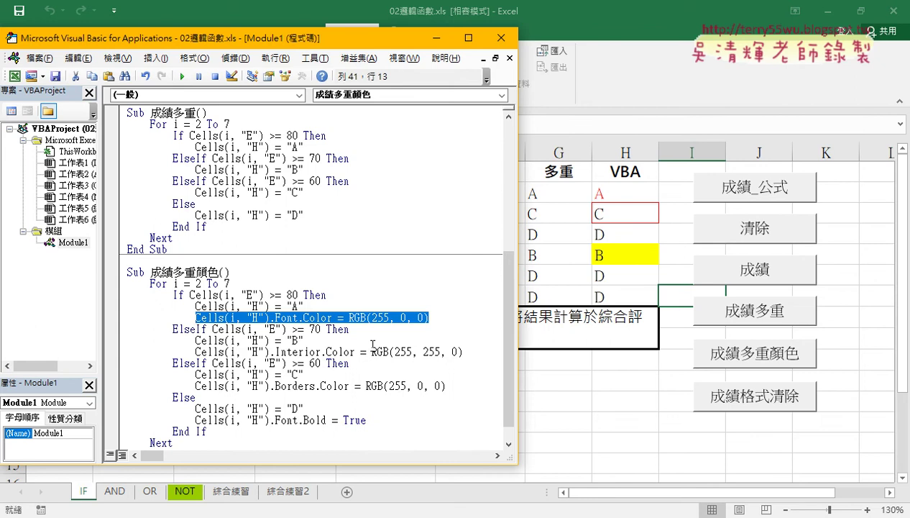
pyautogui.moveTo(464, 351); pyautogui.dragTo(242, 351)
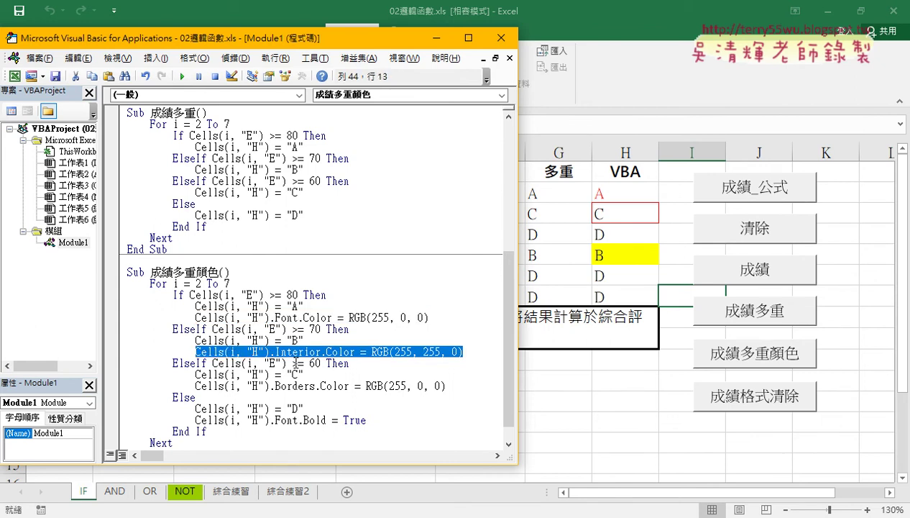
pyautogui.moveTo(446, 386); pyautogui.dragTo(194, 386)
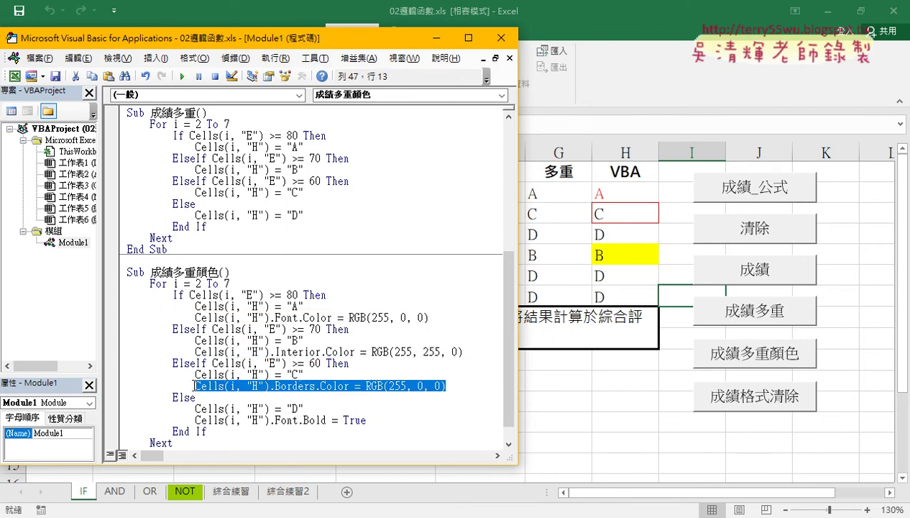
pyautogui.moveTo(366, 420); pyautogui.dragTo(195, 420)
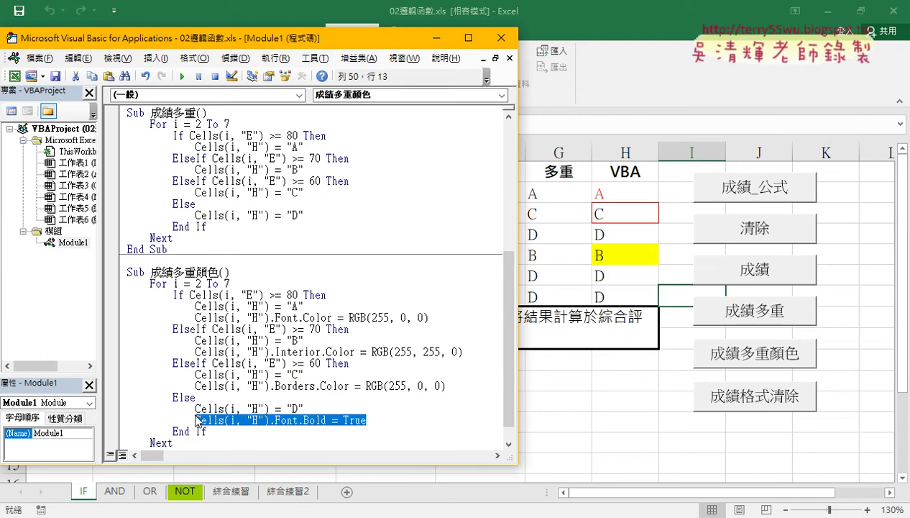
pyautogui.click(184, 77)
pyautogui.click(394, 352)
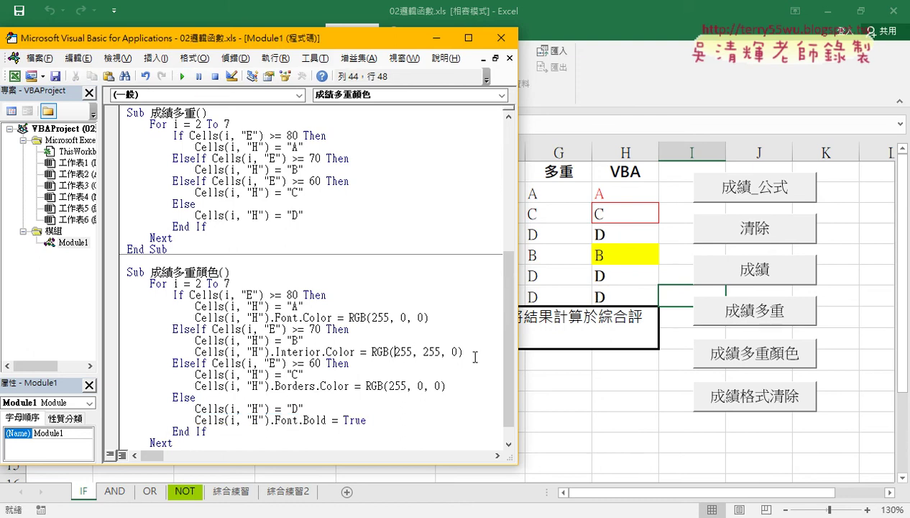